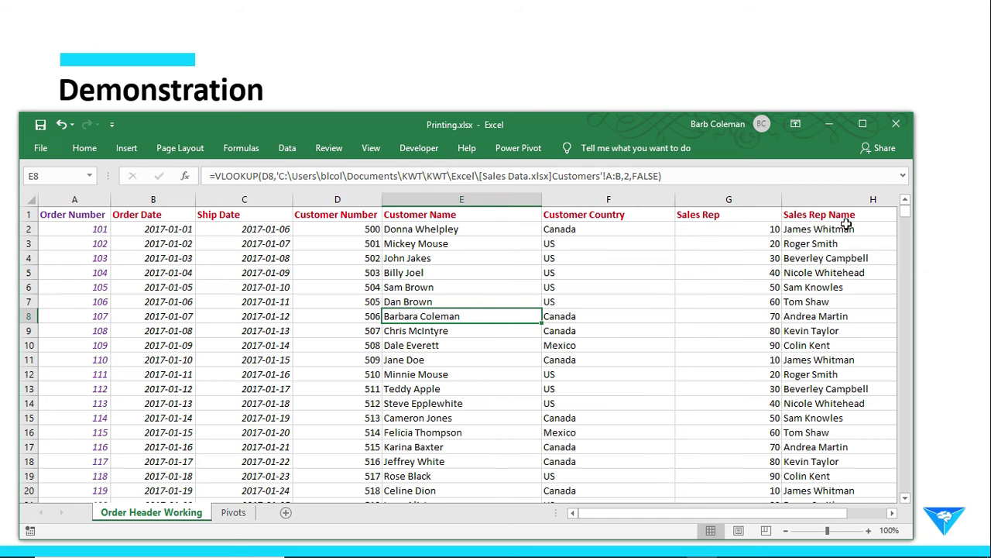
- Look through the order rows of the Order Header Working sheet and open its print preview
left_click_drag(908, 435, 901, 436)
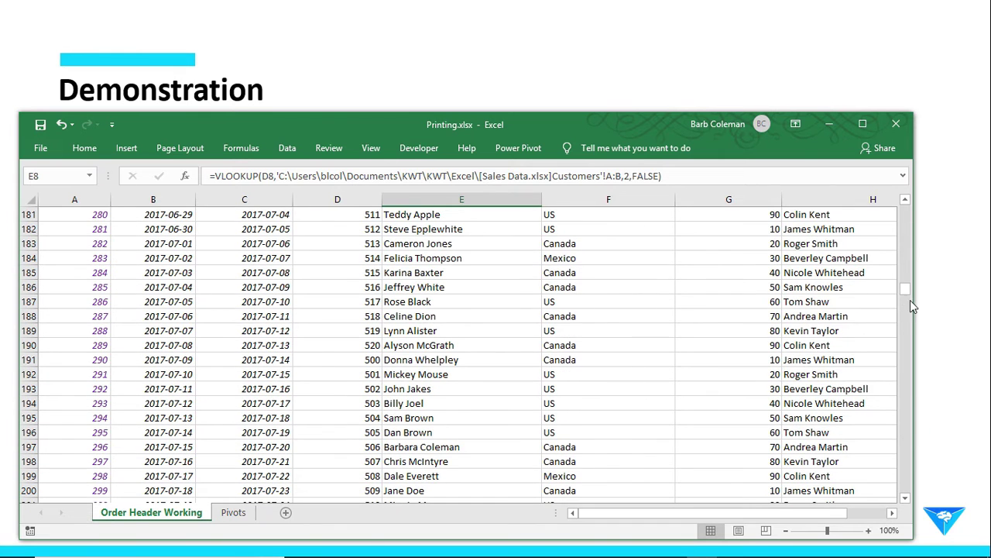
left_click_drag(906, 292, 900, 246)
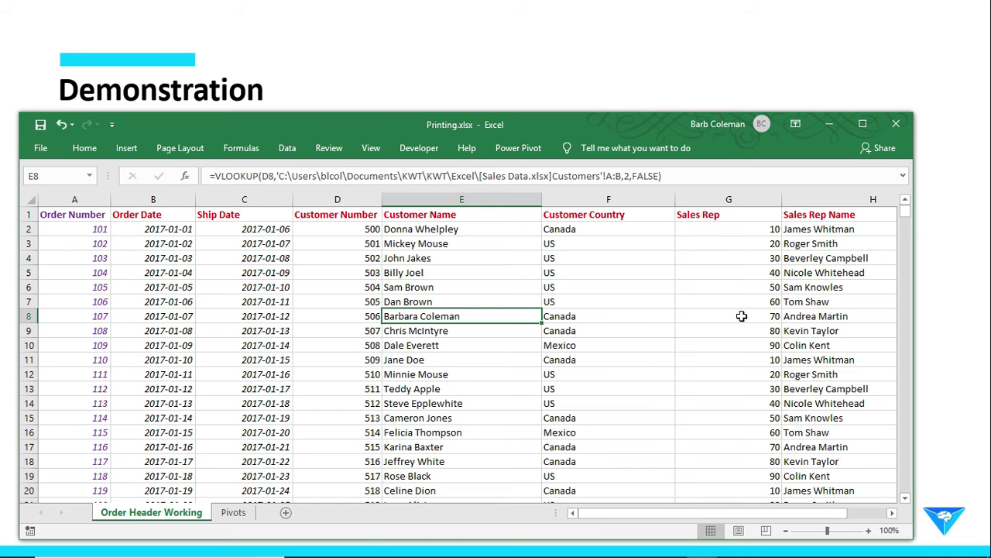
left_click(40, 149)
left_click(52, 401)
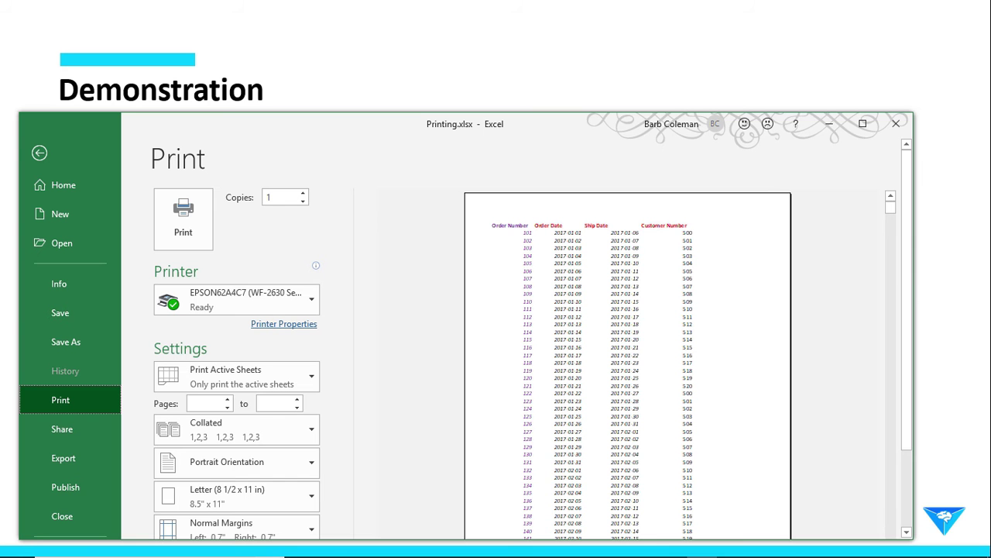
- Page forward through the print preview to page 16, checking how the columns are split across pages
mouse_move(912, 288)
left_mouse_down()
mouse_move(912, 368)
mouse_move(904, 274)
mouse_move(916, 374)
mouse_move(906, 271)
left_mouse_up()
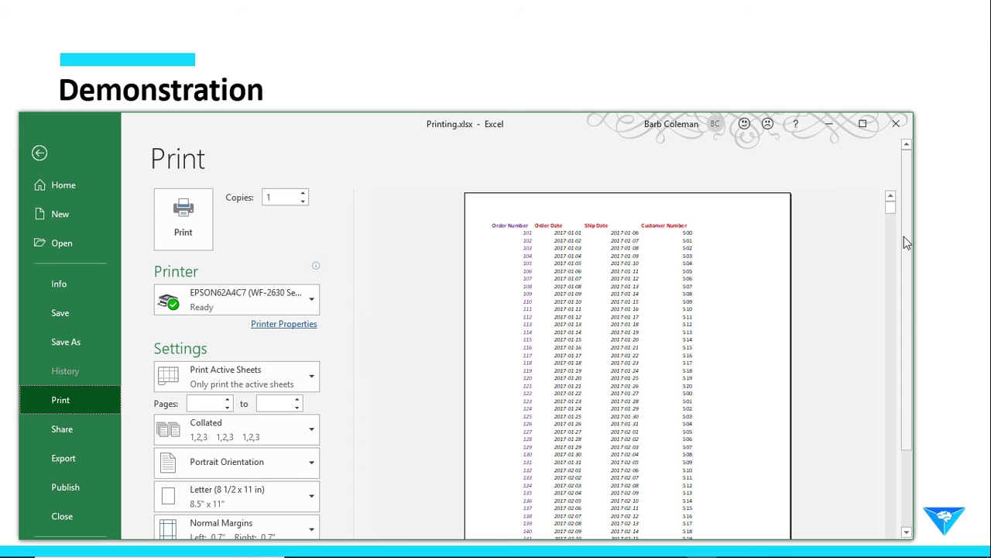
left_click_drag(908, 242, 911, 372)
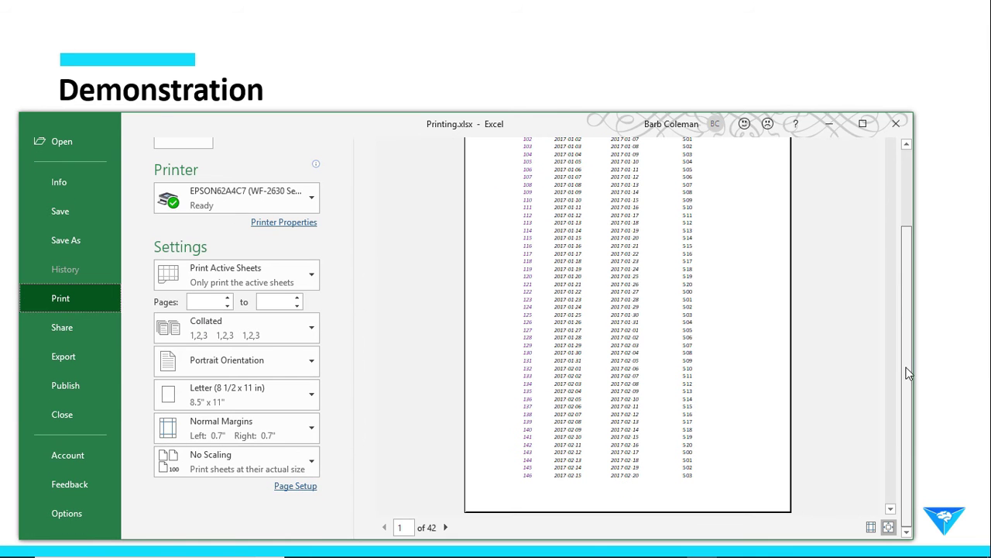
left_click(446, 528)
left_click(446, 527)
left_click(446, 528)
left_click(446, 527)
left_click(446, 528)
left_click(446, 528)
left_click(446, 528)
left_click(446, 527)
left_click(446, 528)
left_click(446, 527)
left_click(446, 528)
left_click(446, 528)
left_click(446, 527)
left_click(446, 527)
left_click(446, 528)
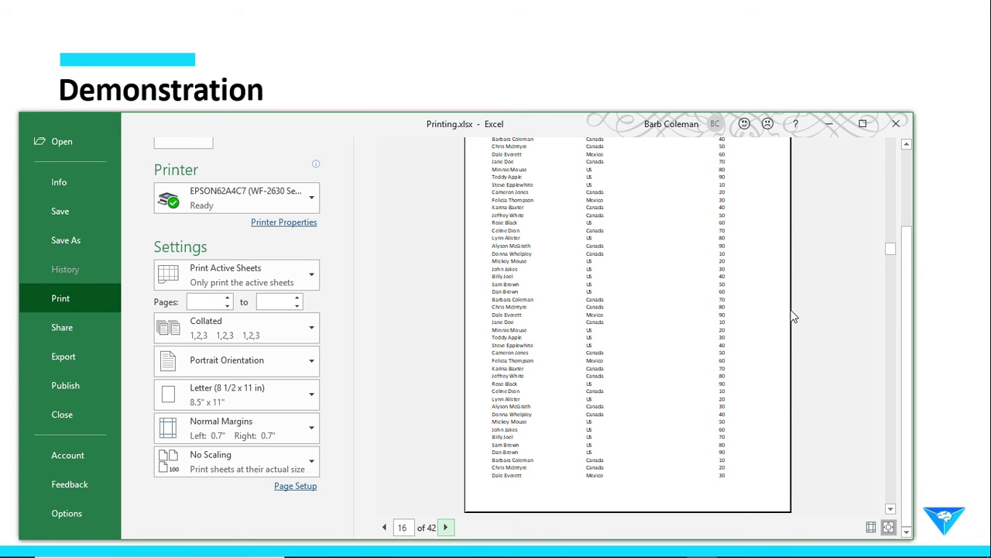
- Go back to preview page 15 and examine which column headings start on that page
scroll(910, 280, "up", 3)
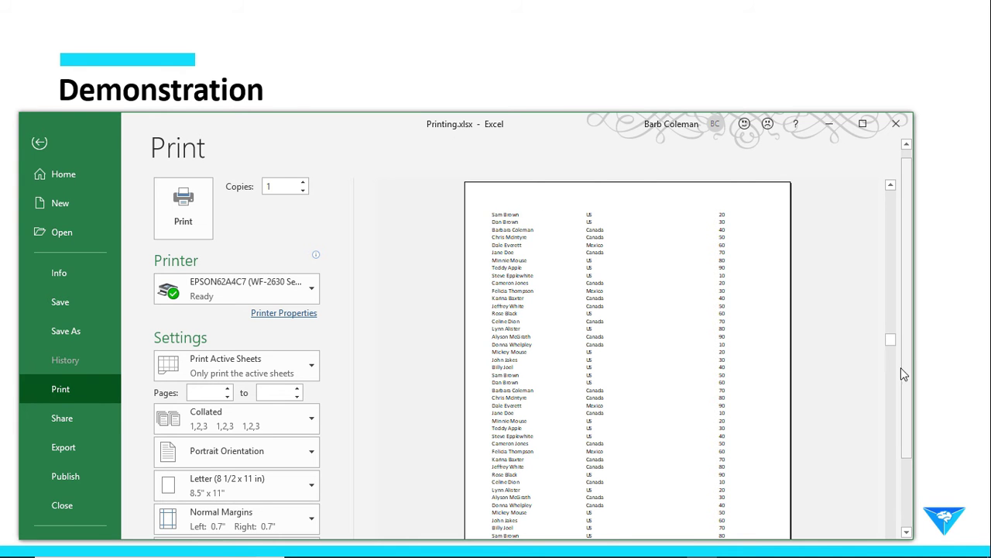
scroll(910, 404, "down", 1)
scroll(910, 404, "down", 3)
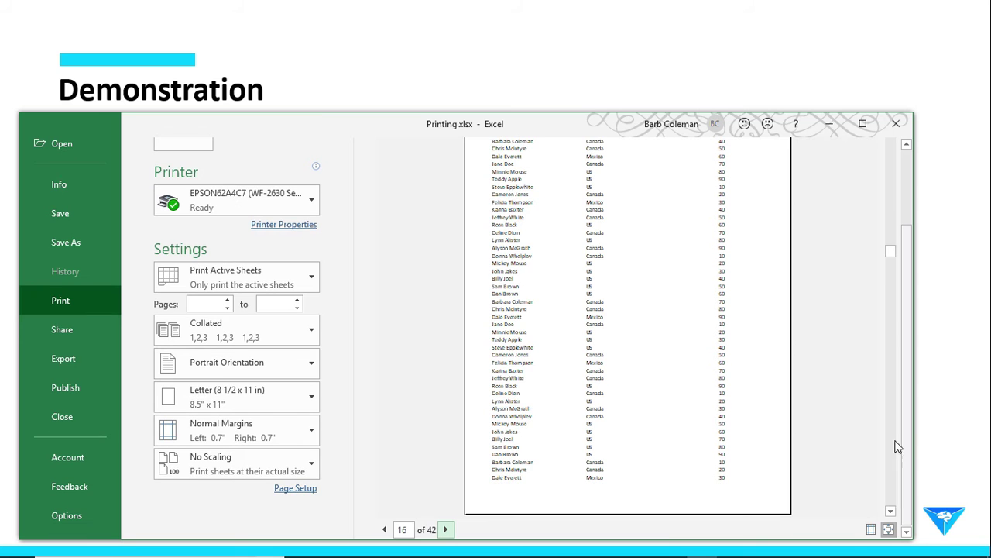
left_click(385, 529)
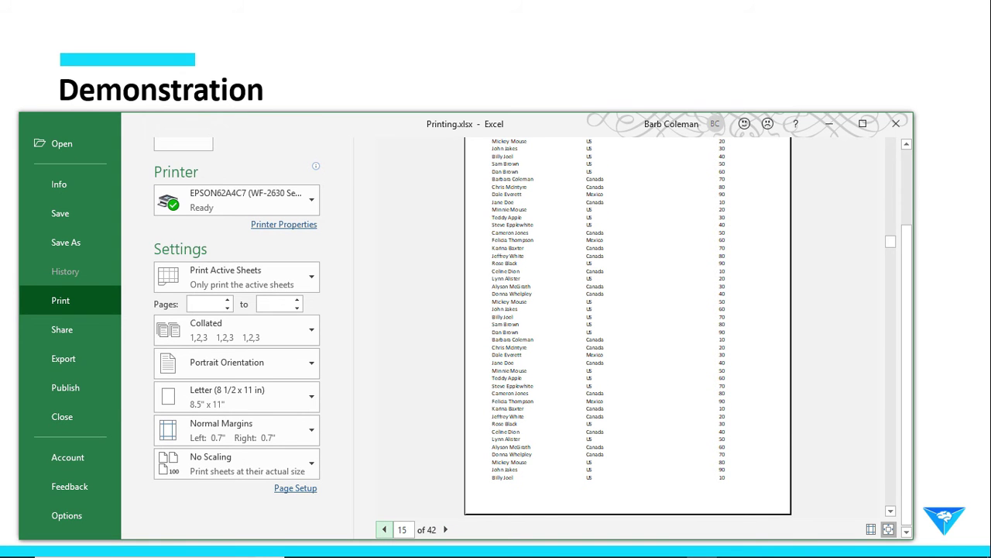
scroll(910, 471, "up", 4)
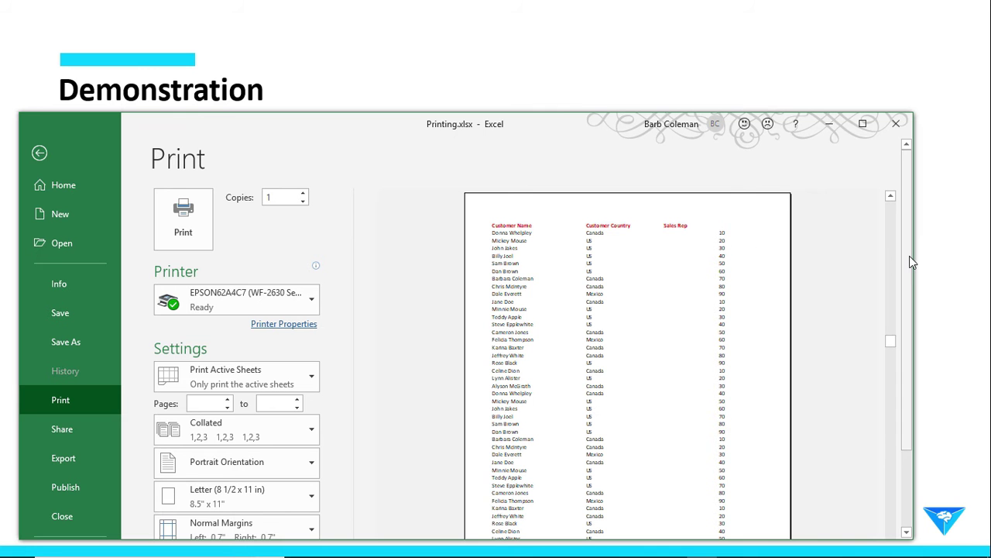
- Set the print scaling to Fit All Columns on One Page
left_click_drag(913, 262, 910, 371)
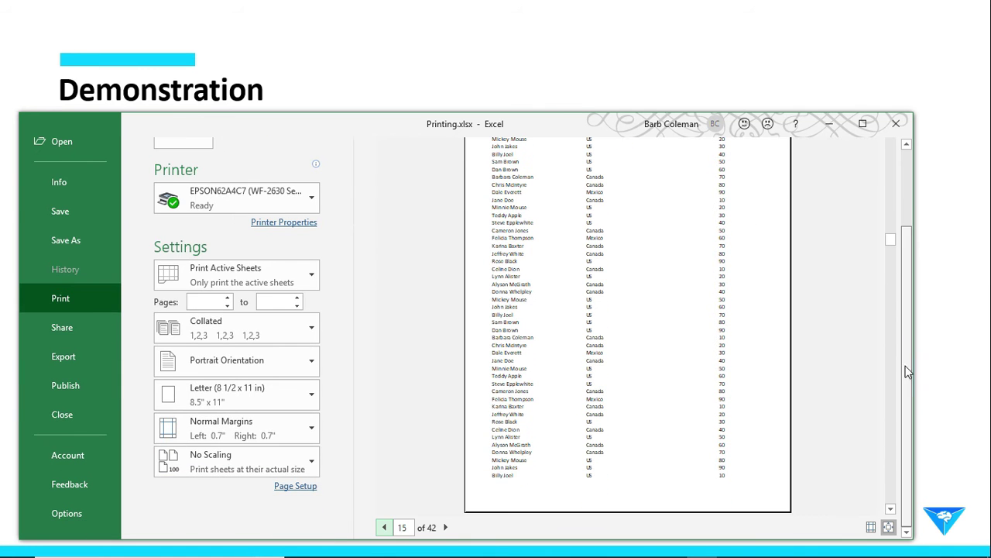
left_click(260, 469)
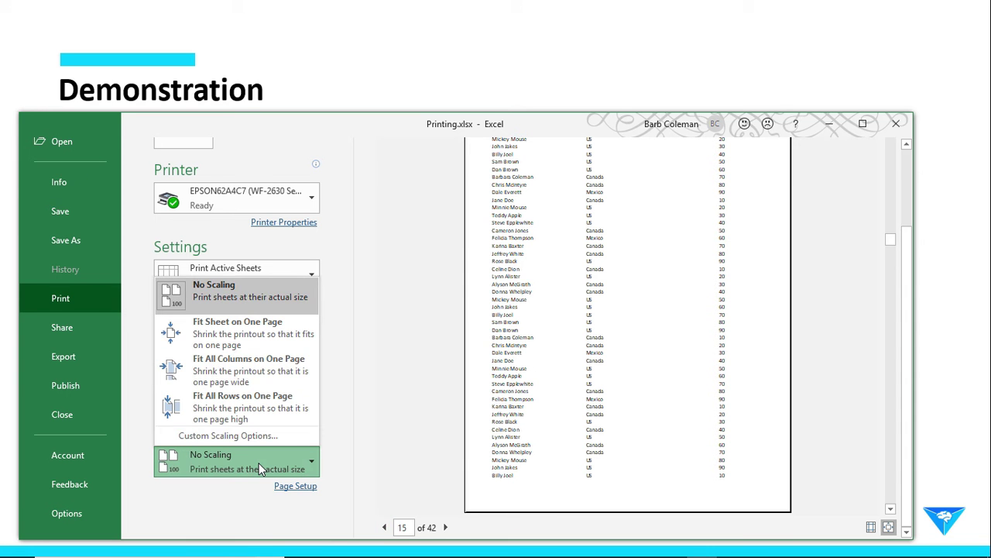
left_click(250, 374)
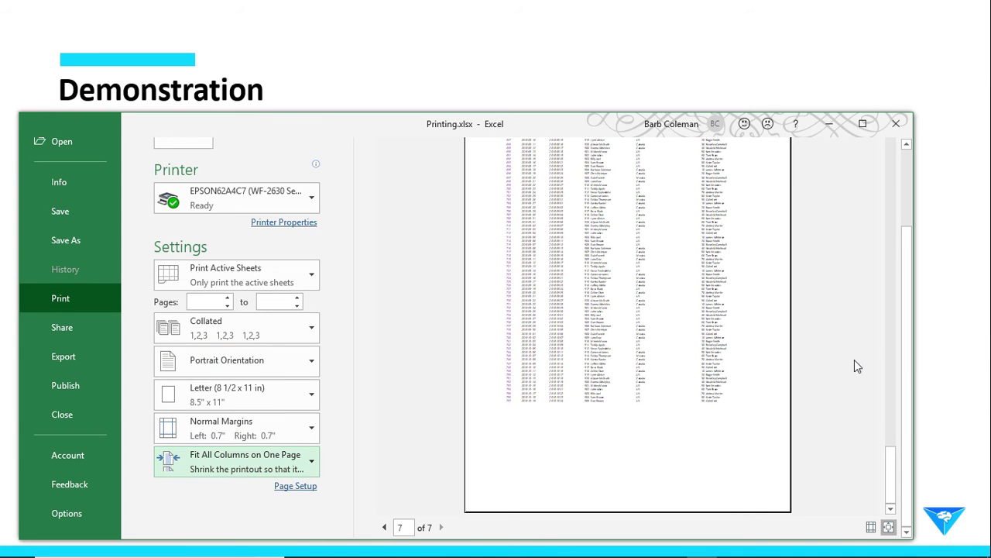
- Page back through the preview from page 7 to page 1 and check the column fit and text size
left_click_drag(907, 376, 910, 238)
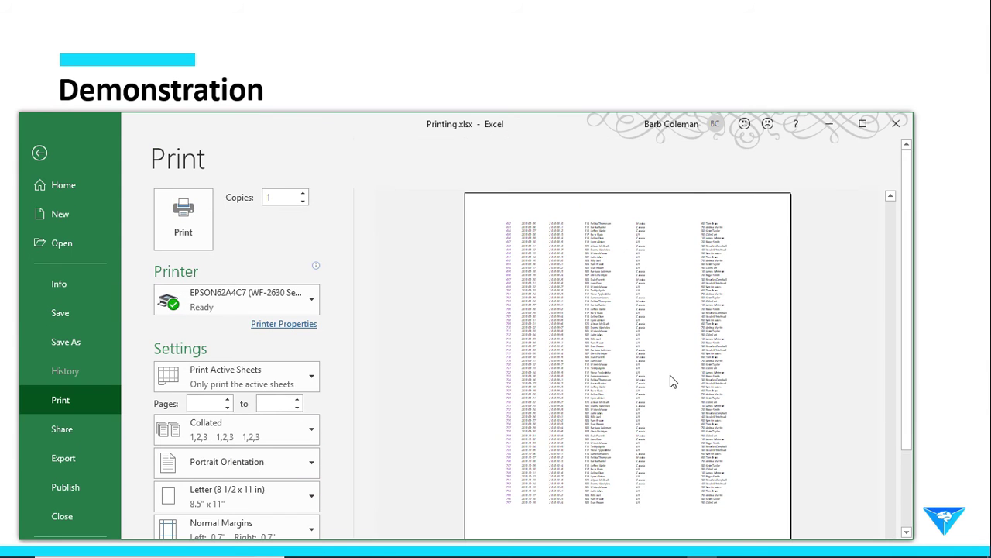
left_click_drag(911, 304, 910, 383)
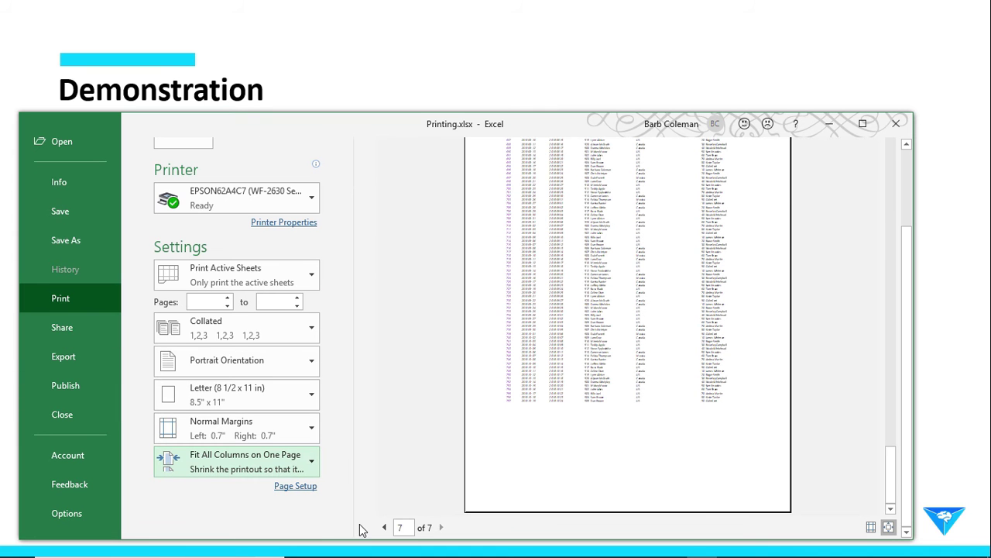
left_click(385, 527)
left_click(385, 528)
left_click(384, 527)
left_click(384, 528)
left_click(385, 527)
left_click(384, 528)
left_click_drag(907, 402, 912, 250)
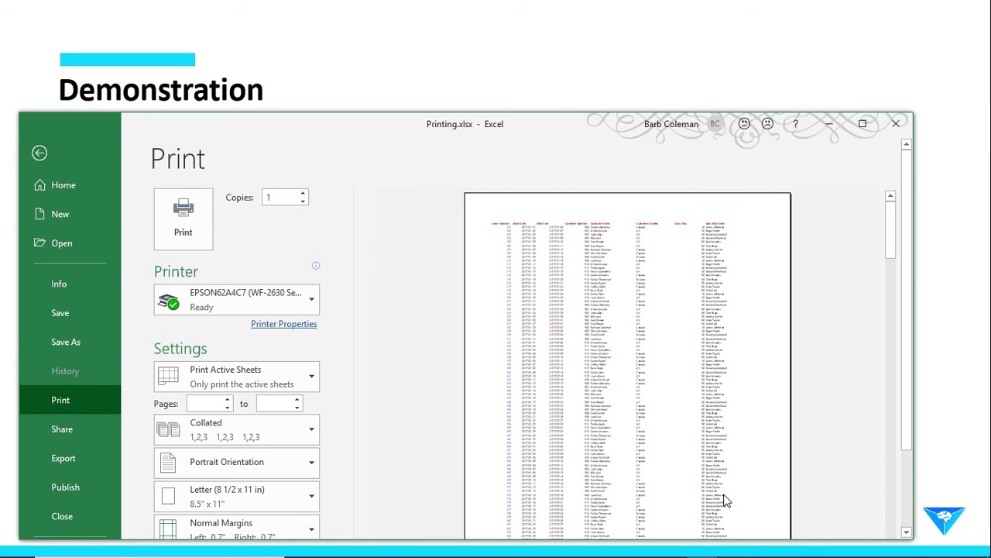
- Change the page orientation of the printout to Landscape
left_click_drag(907, 290, 909, 390)
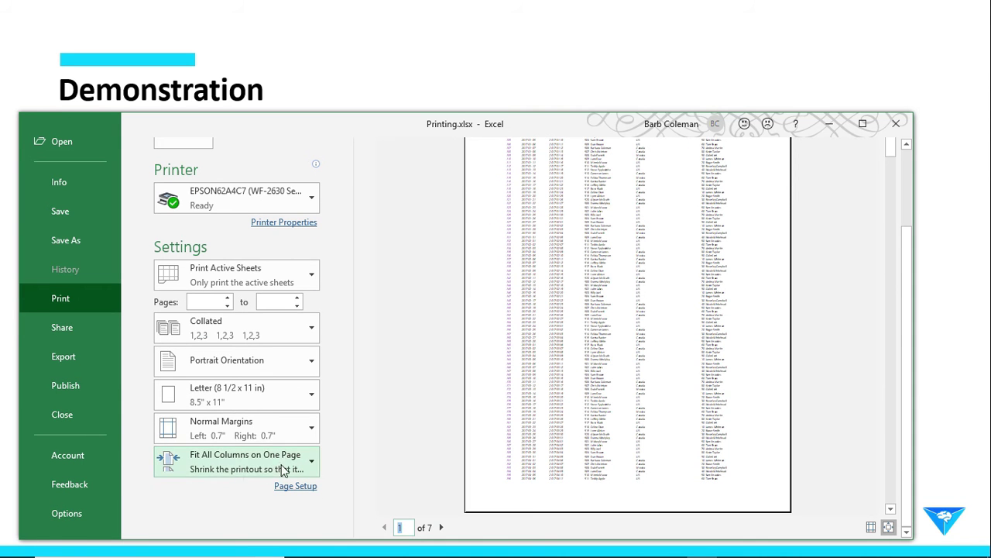
left_click(220, 363)
left_click(223, 426)
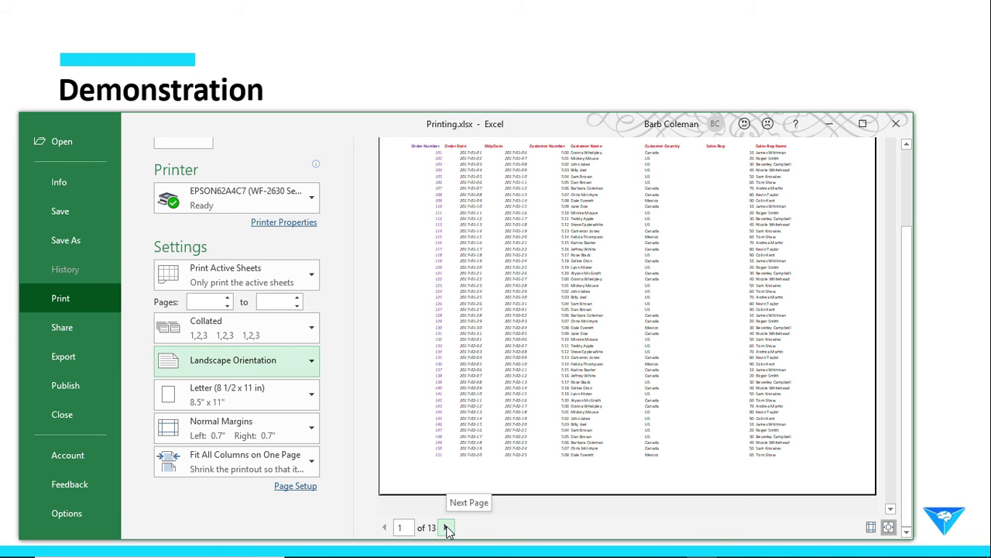
- Page through the landscape preview to page 4, return to page 1 and examine its layout
left_click(447, 527)
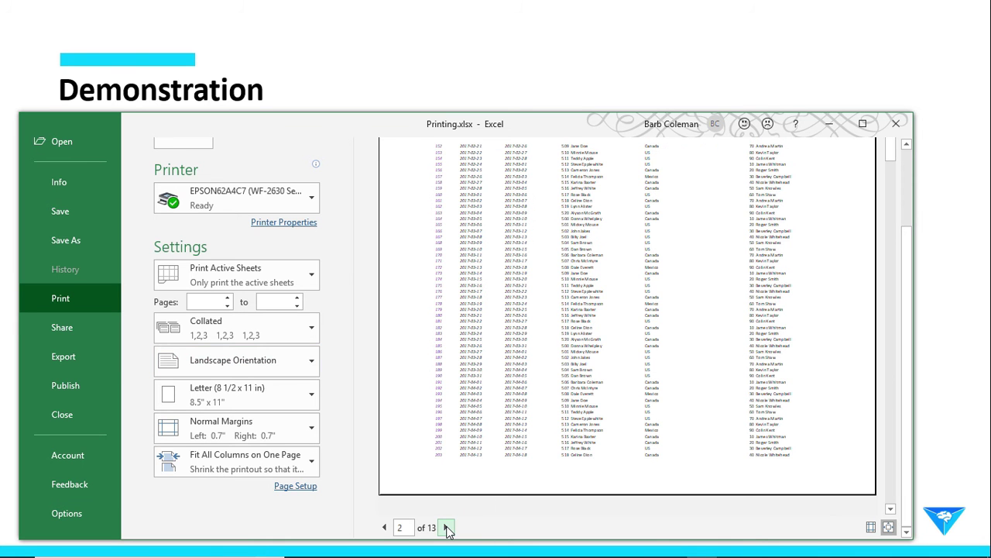
left_click(447, 528)
left_click(447, 528)
mouse_move(912, 254)
left_mouse_down()
mouse_move(910, 198)
mouse_move(911, 254)
left_mouse_up()
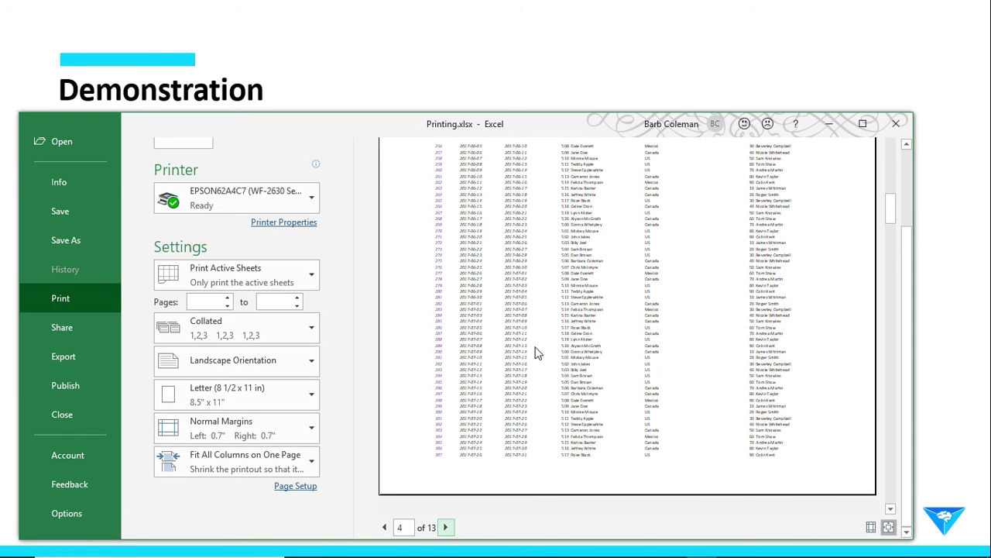
left_click(396, 526)
type("1")
key("Return")
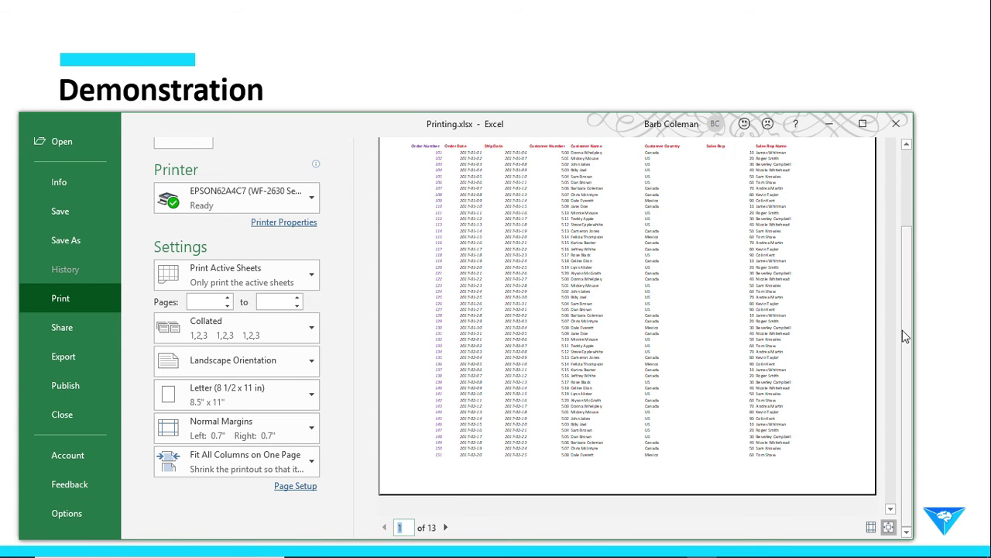
left_click_drag(903, 330, 910, 222)
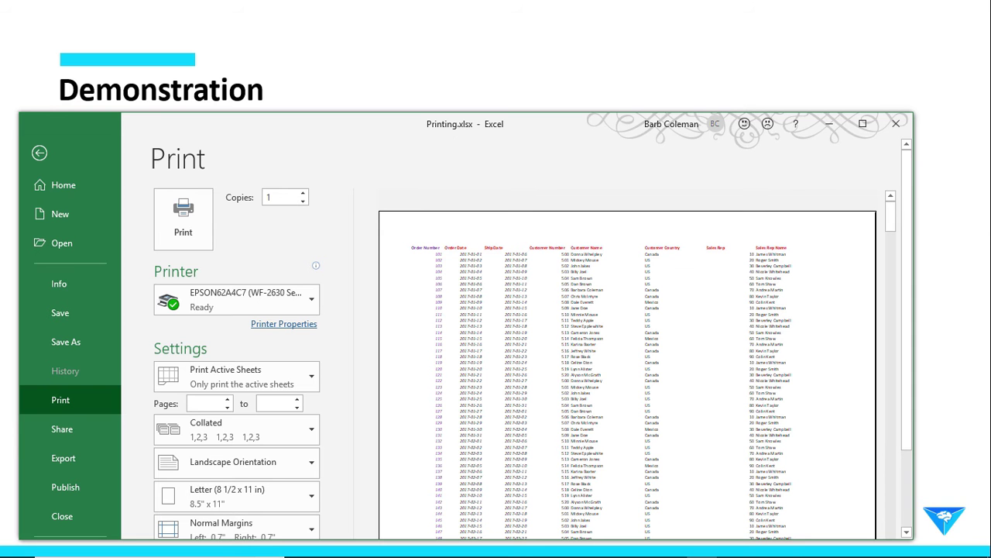
- Try the Fit Sheet on One Page scaling, check its preview, and return the scaling to Fit All Columns on One Page
left_click_drag(907, 230, 907, 343)
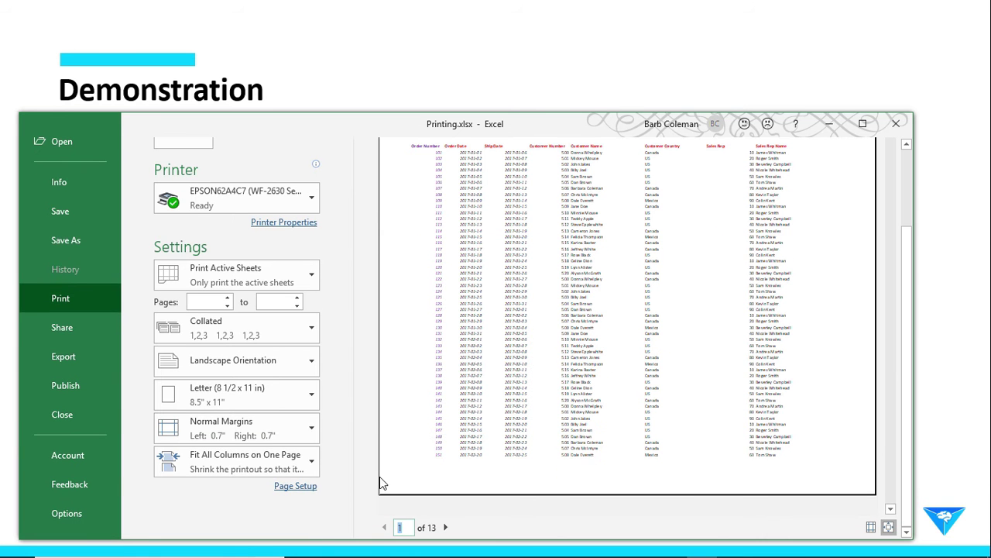
left_click(221, 460)
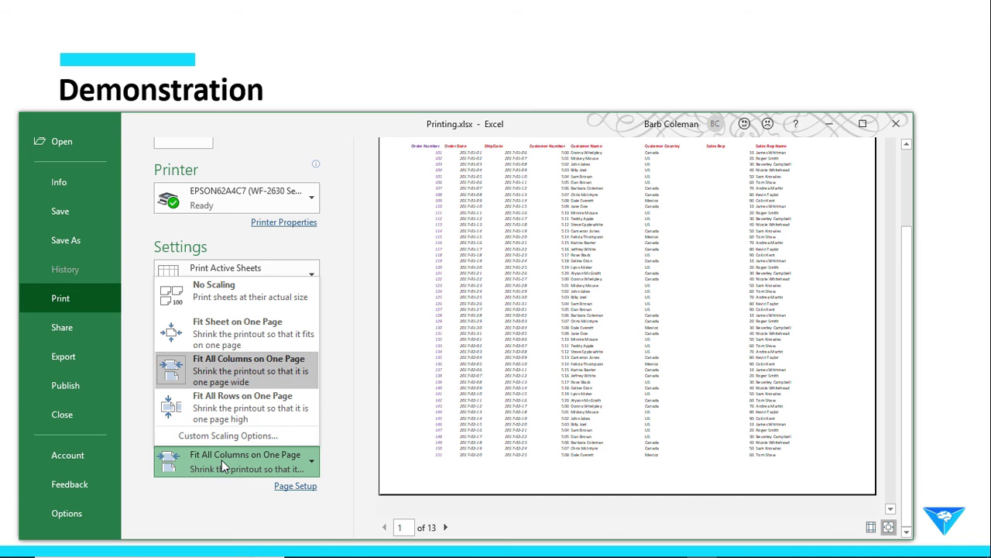
left_click(222, 335)
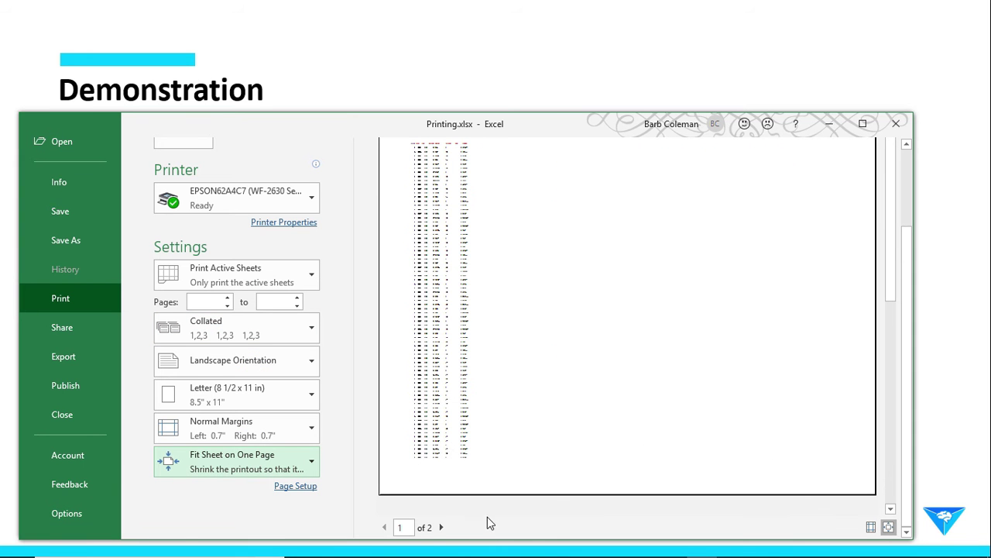
scroll(908, 357, "up", 3)
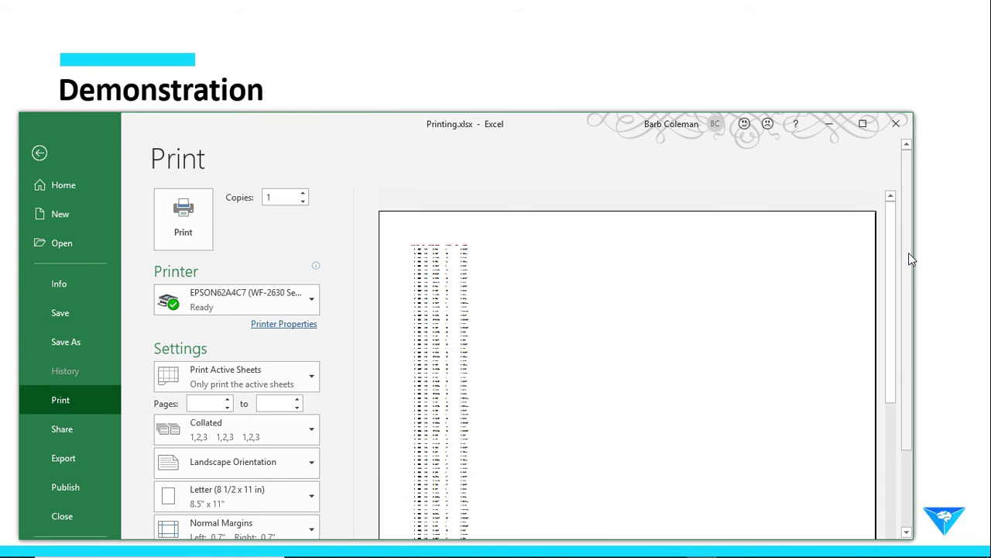
left_click_drag(909, 253, 908, 348)
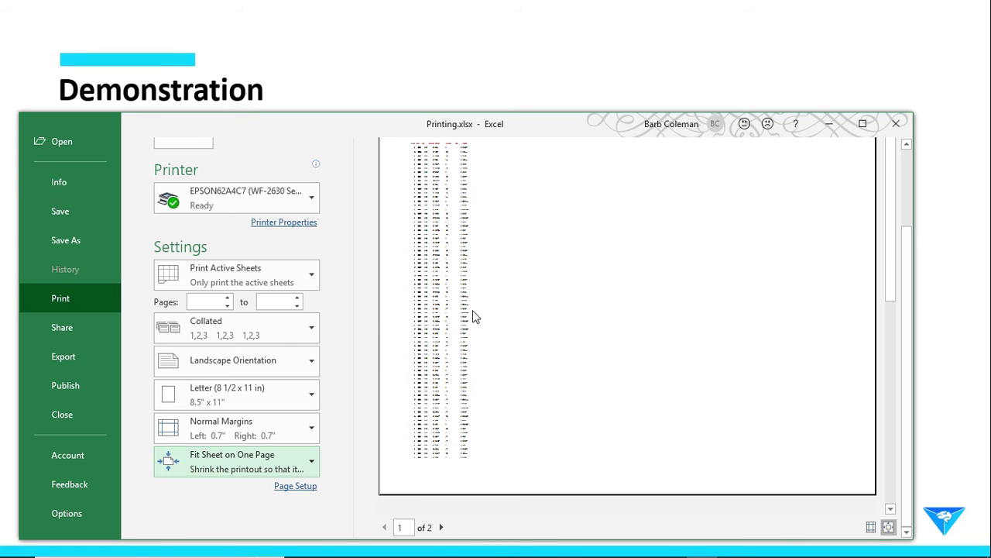
left_click(199, 469)
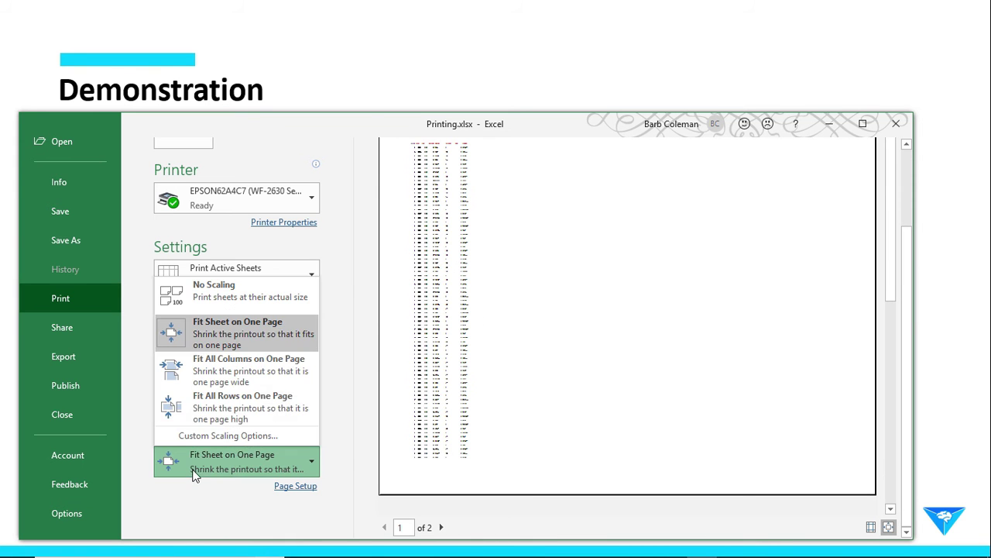
left_click(240, 377)
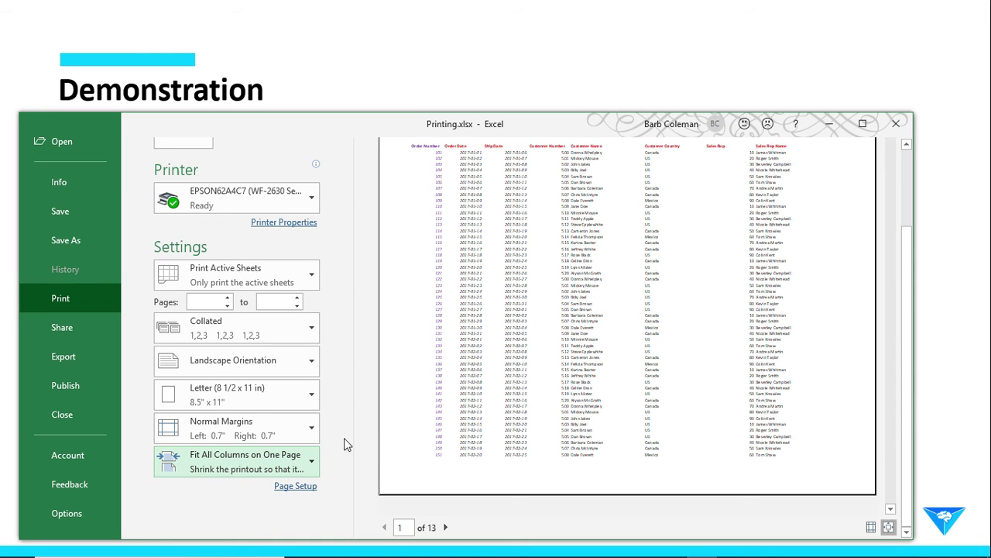
- Try the Narrow margins preset on the printout
left_click(312, 428)
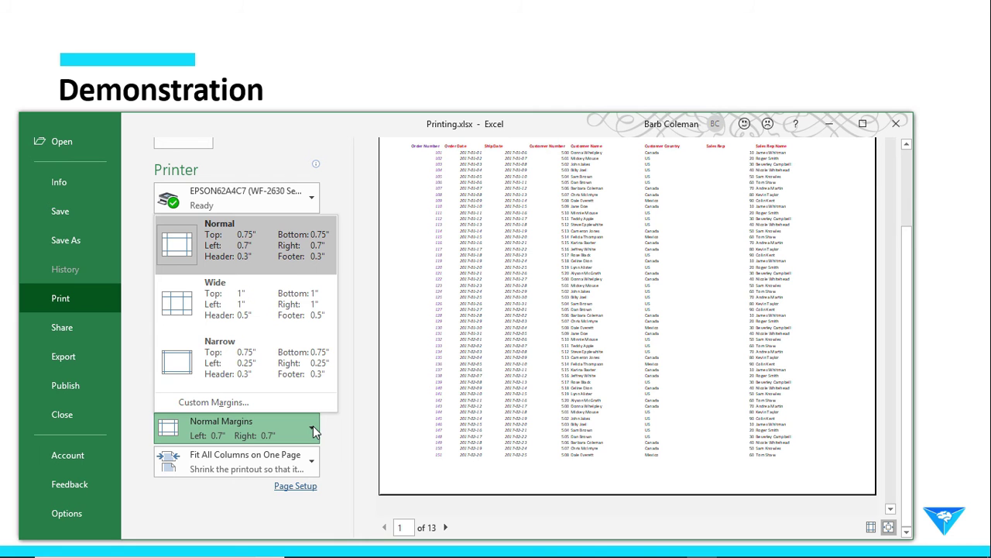
left_click(251, 369)
left_click(313, 427)
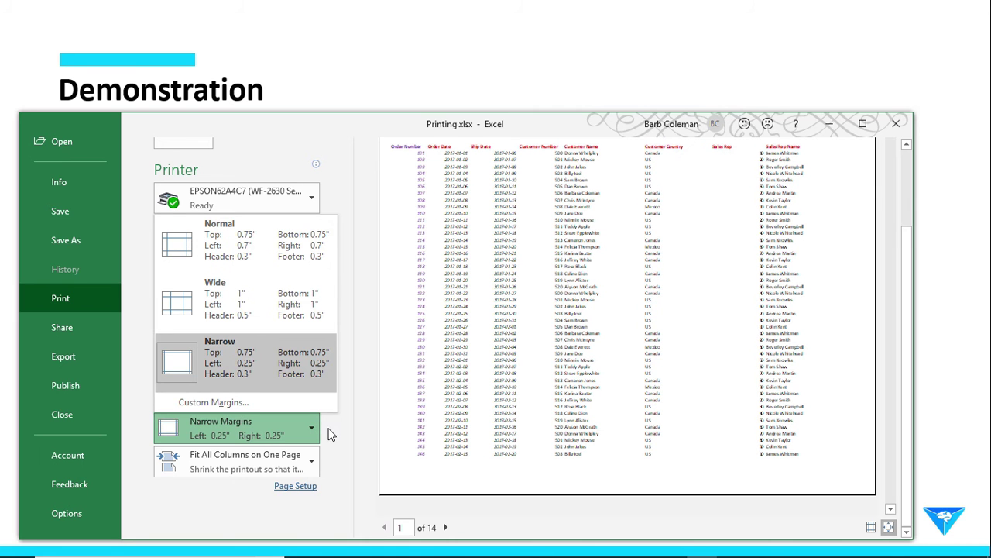
left_click(235, 370)
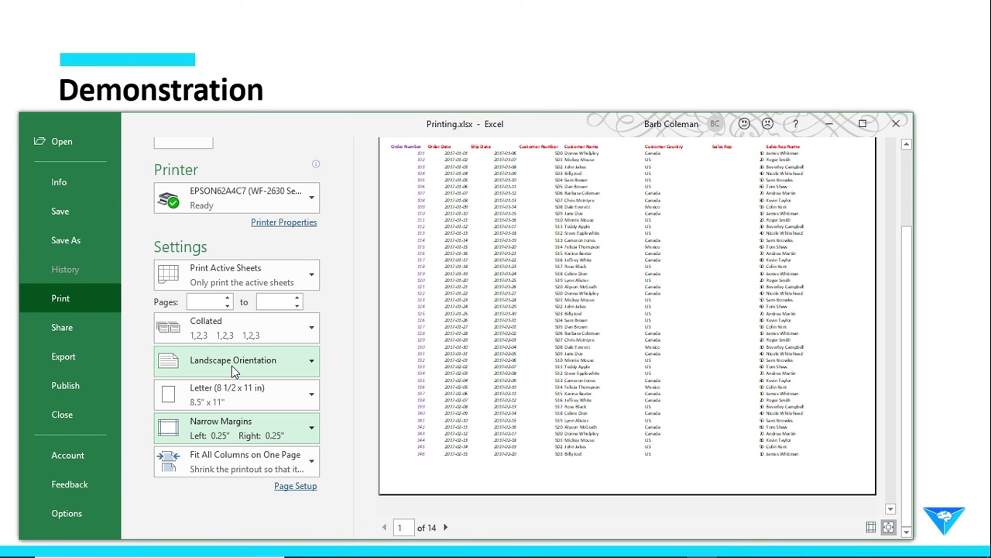
- Set the printout's margins to the Wide preset, with 1" on the left and right
left_click(248, 434)
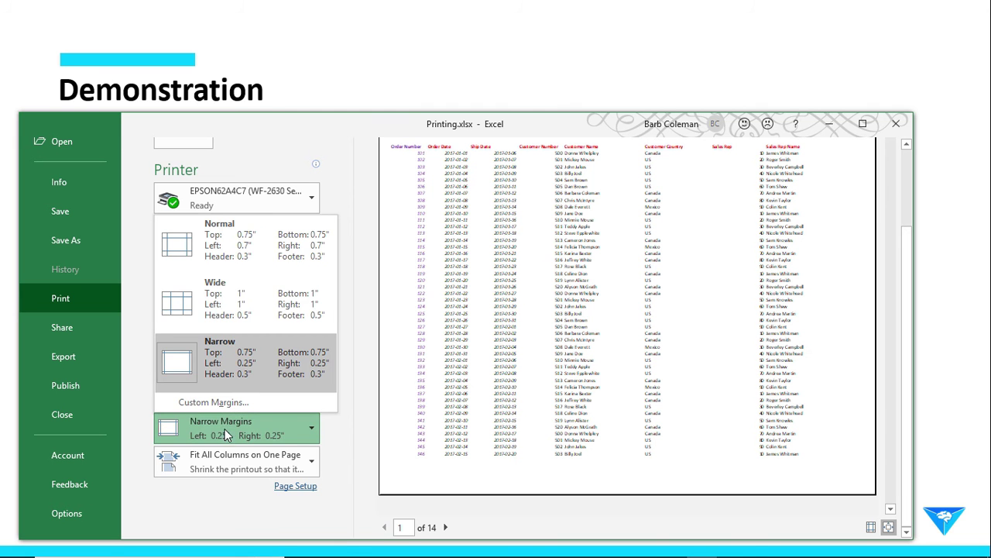
left_click(253, 283)
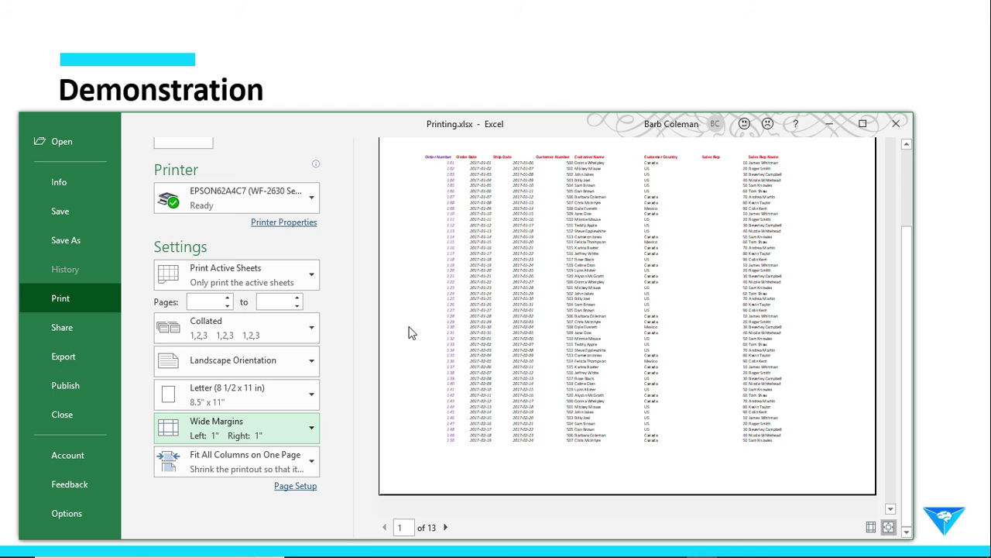
- Set the printout's margins to the Normal preset and its paper size to Legal (8 1/2 x 14 in)
left_click(258, 422)
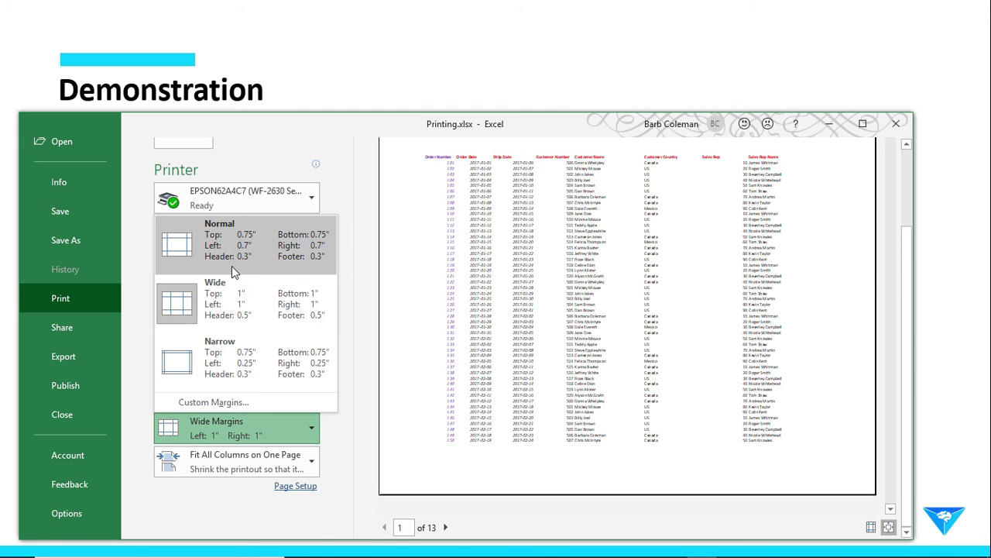
left_click(233, 258)
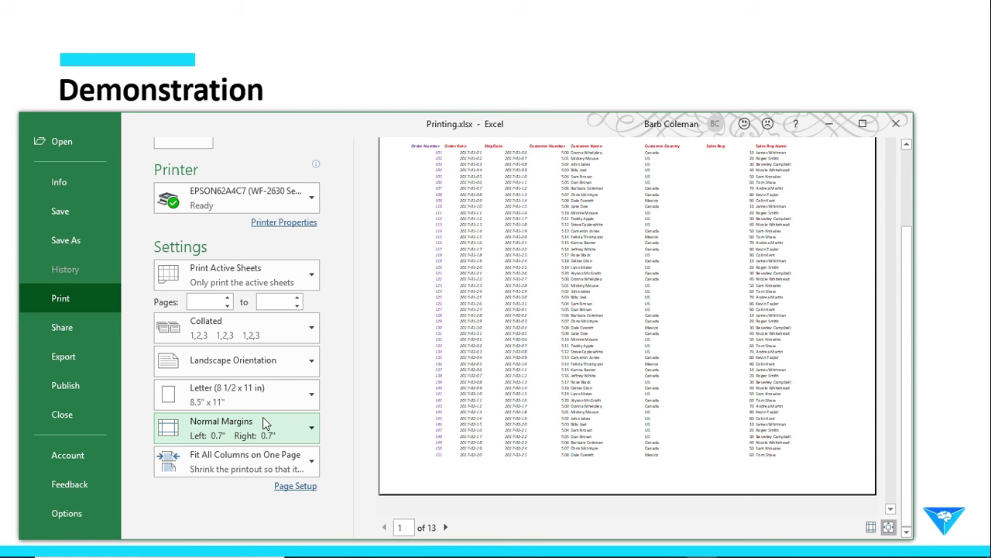
left_click(313, 397)
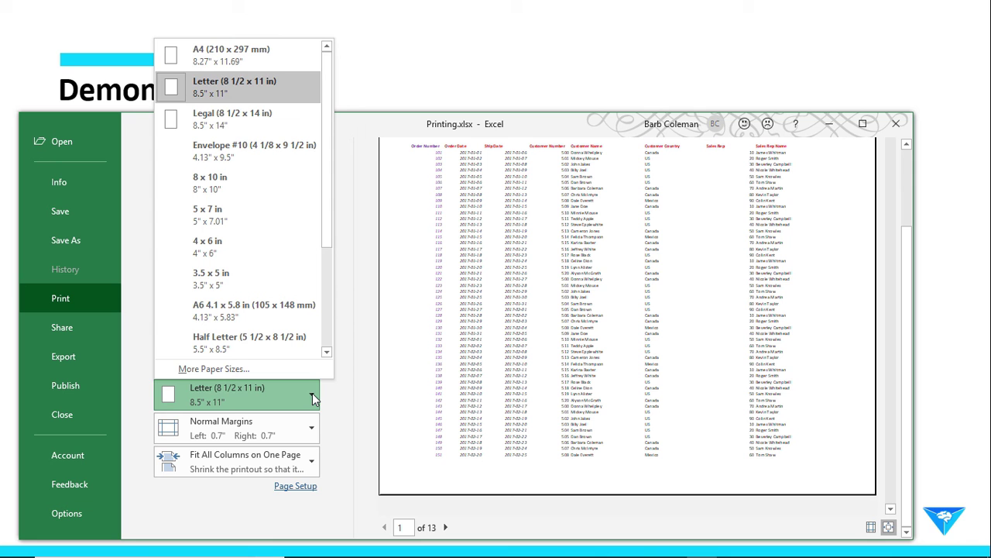
left_click(287, 132)
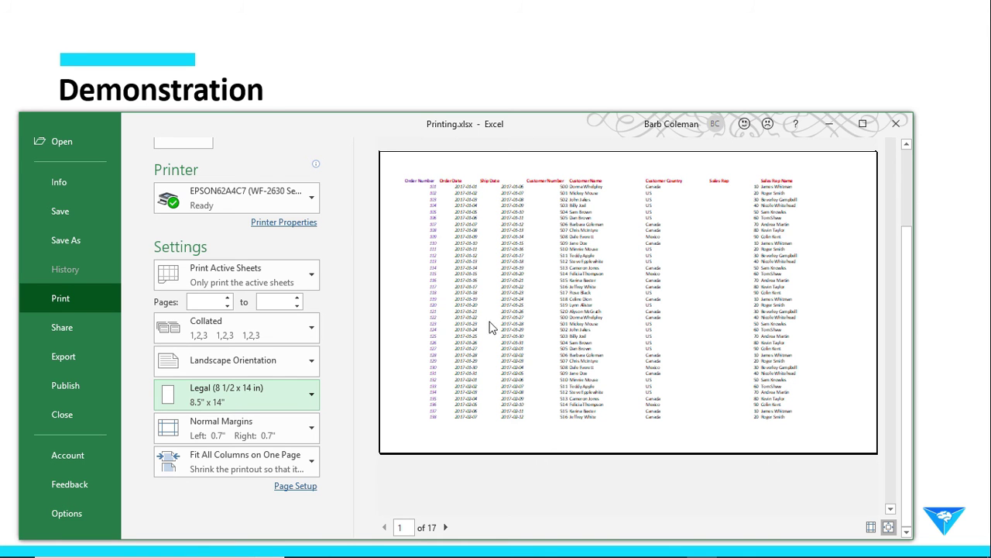
- Switch the printout to Portrait Orientation on Letter (8 1/2 x 11 in) paper, then return to the worksheet
left_click(270, 362)
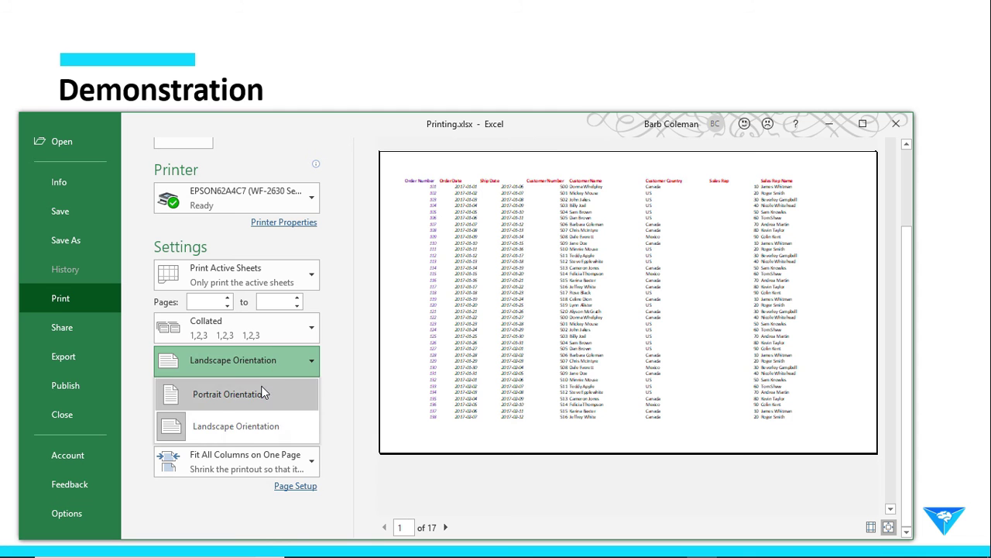
left_click(264, 394)
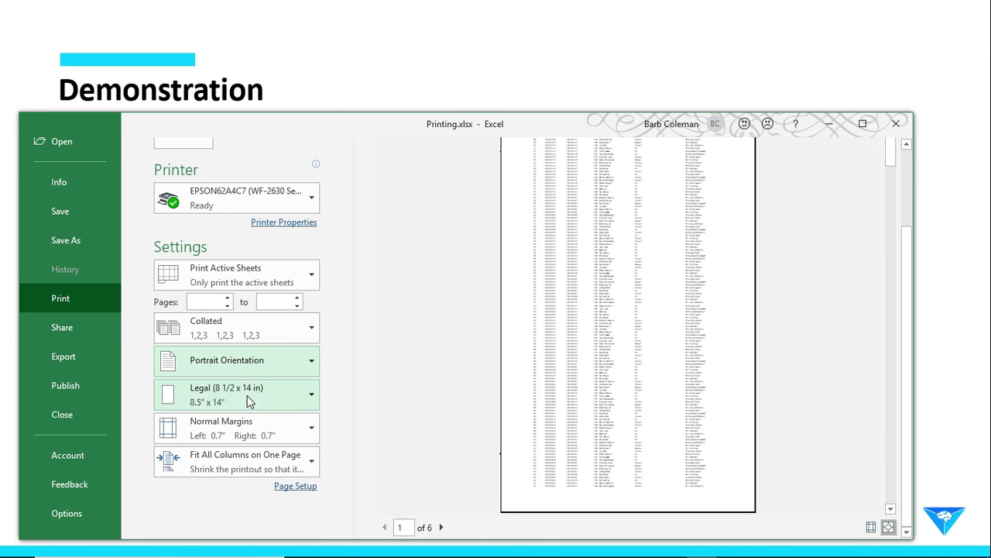
left_click(247, 395)
left_click(289, 80)
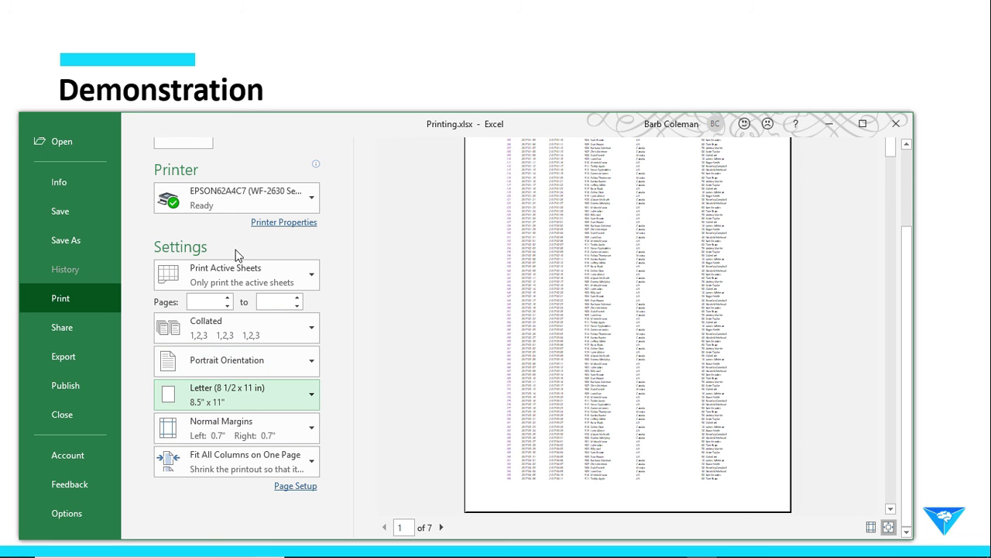
scroll(709, 387, "up", 3)
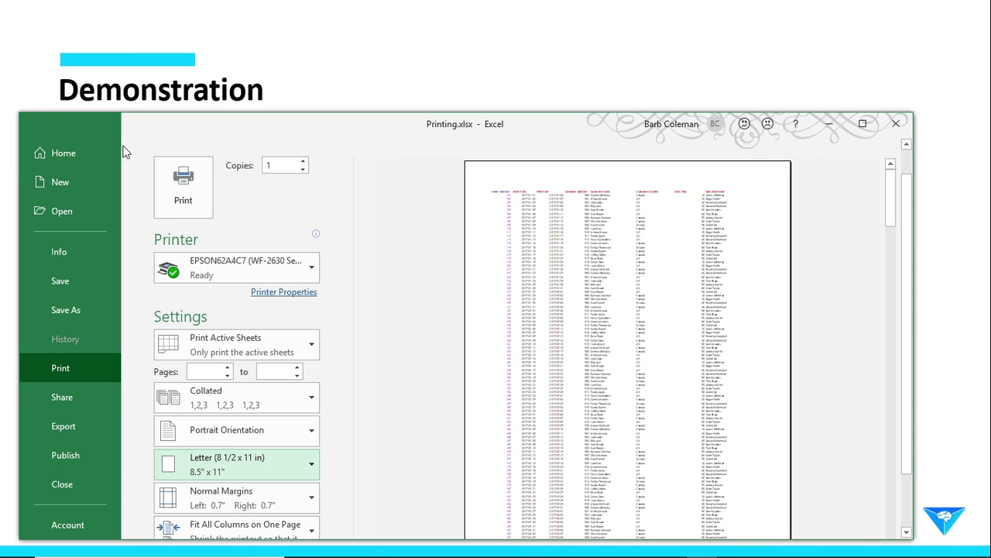
scroll(376, 198, "up", 1)
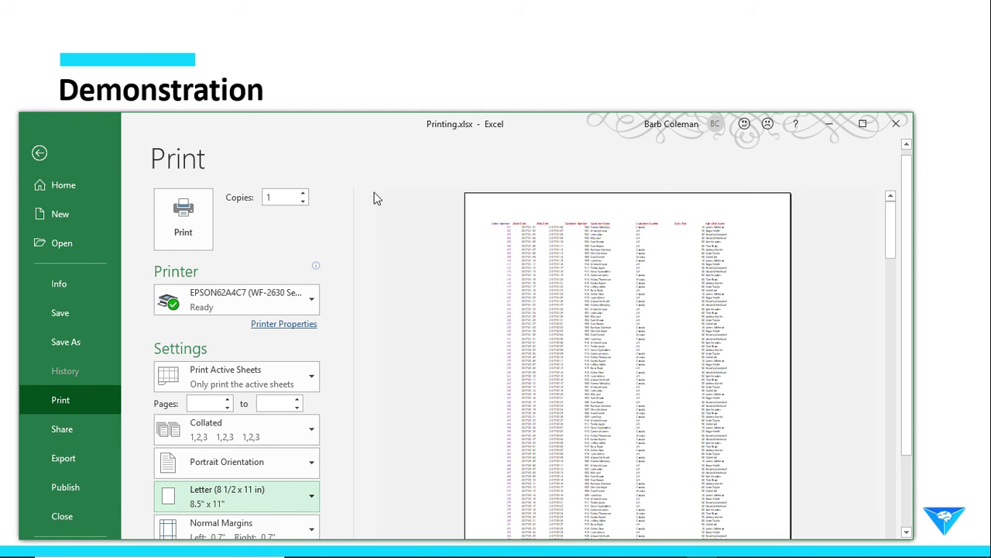
left_click(40, 153)
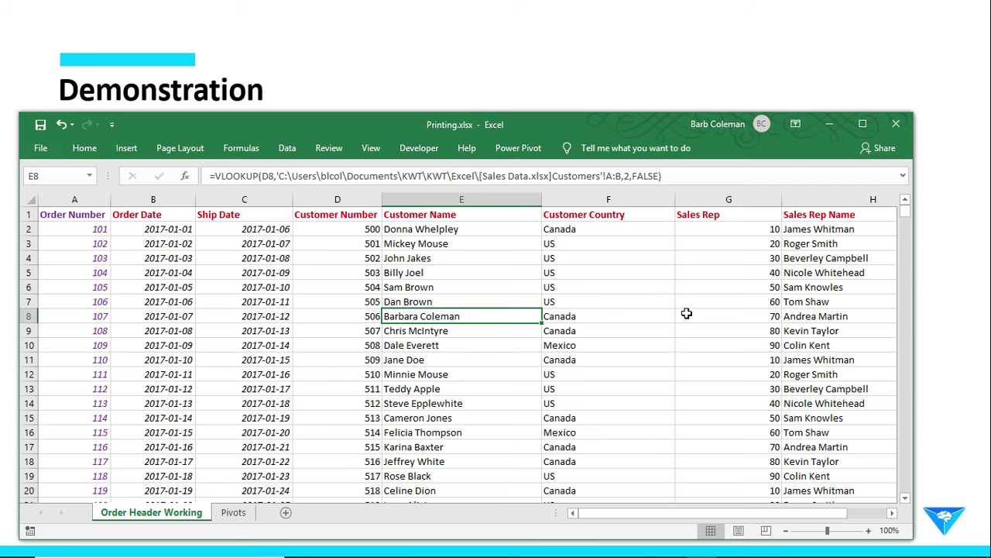
- Go to the Pivots sheet and deselect the range around the smaller pivot table by selecting empty cell J11
left_click(241, 514)
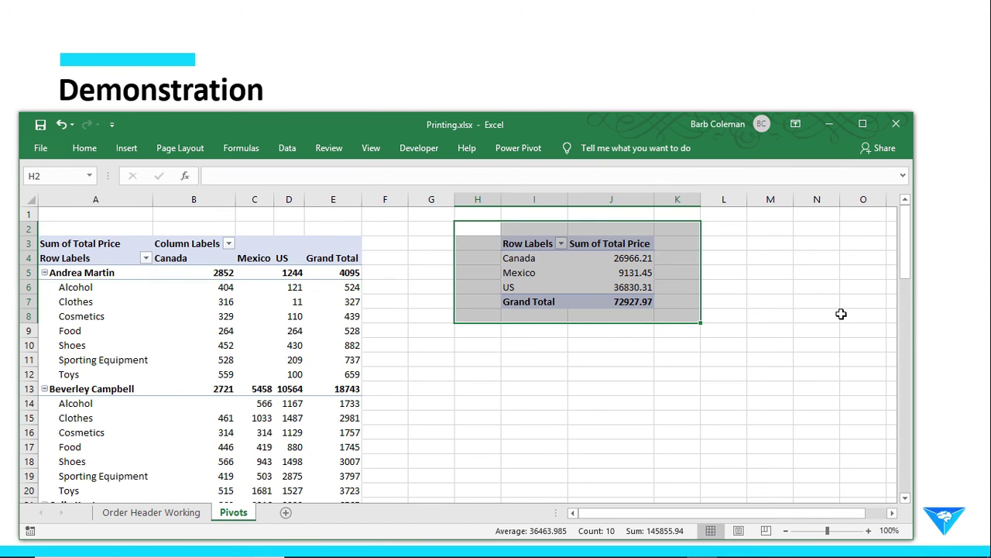
scroll(841, 314, "down", 5)
scroll(841, 314, "up", 5)
left_click(843, 315)
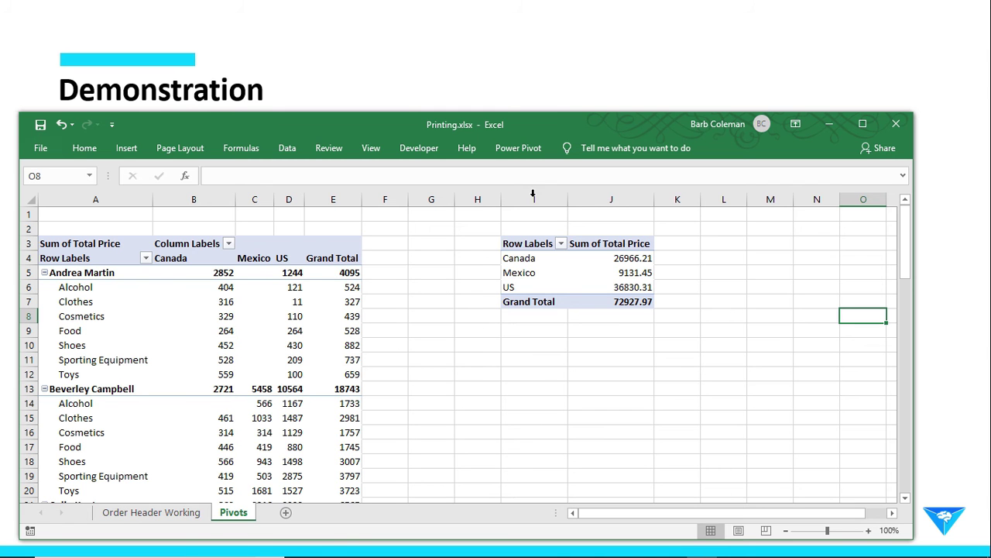
left_click(581, 359)
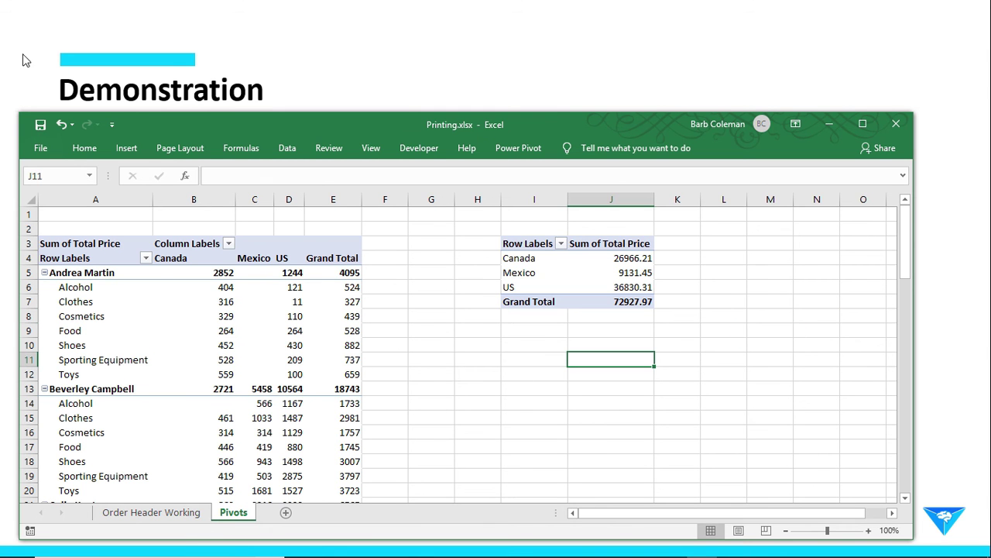
- Open the print preview of the Pivots sheet and page through it to page 3
left_click(40, 147)
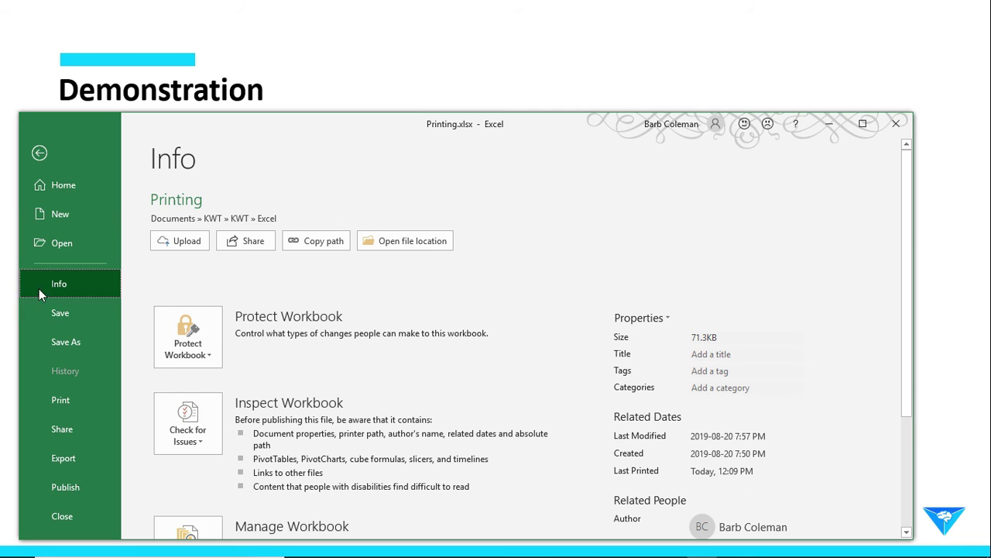
left_click(60, 400)
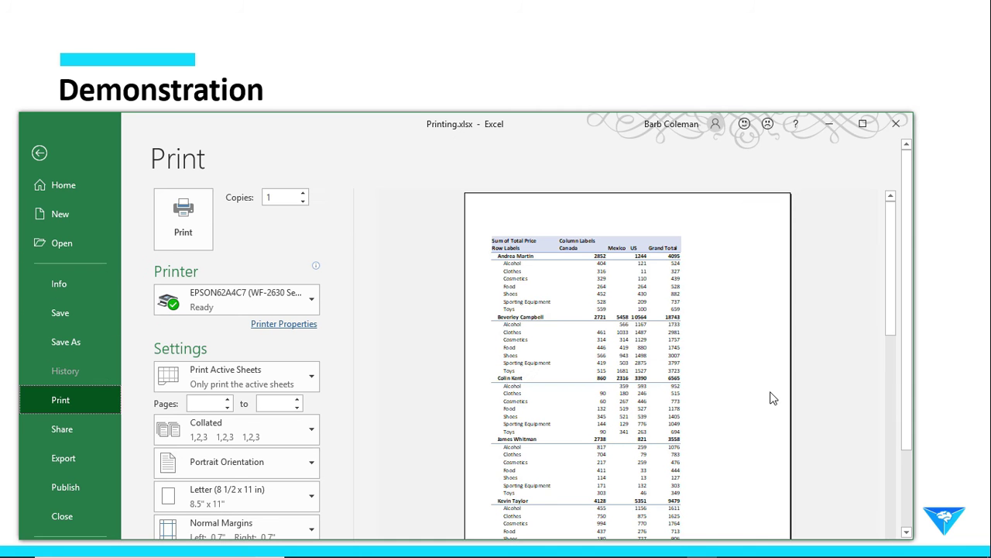
scroll(719, 333, "down", 3)
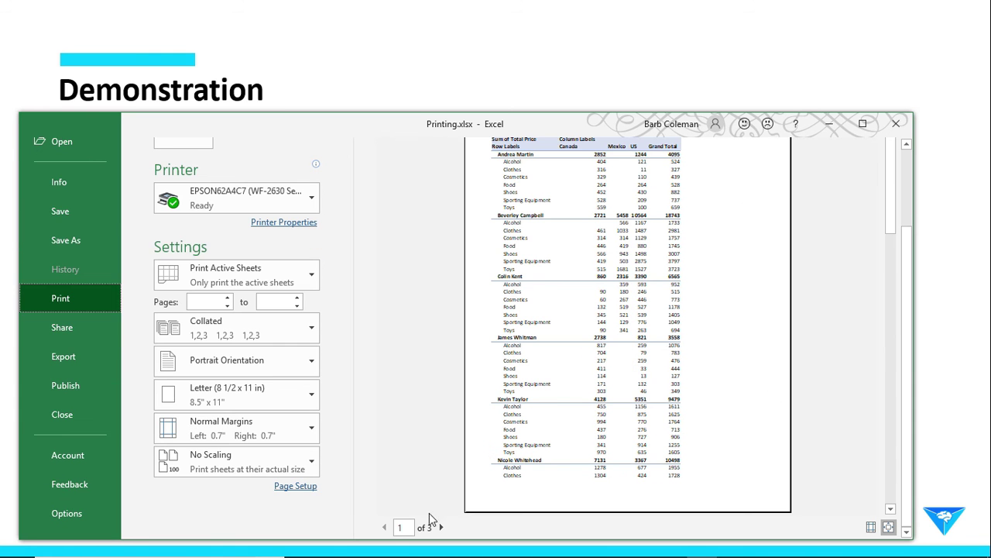
left_click(440, 527)
left_click(440, 527)
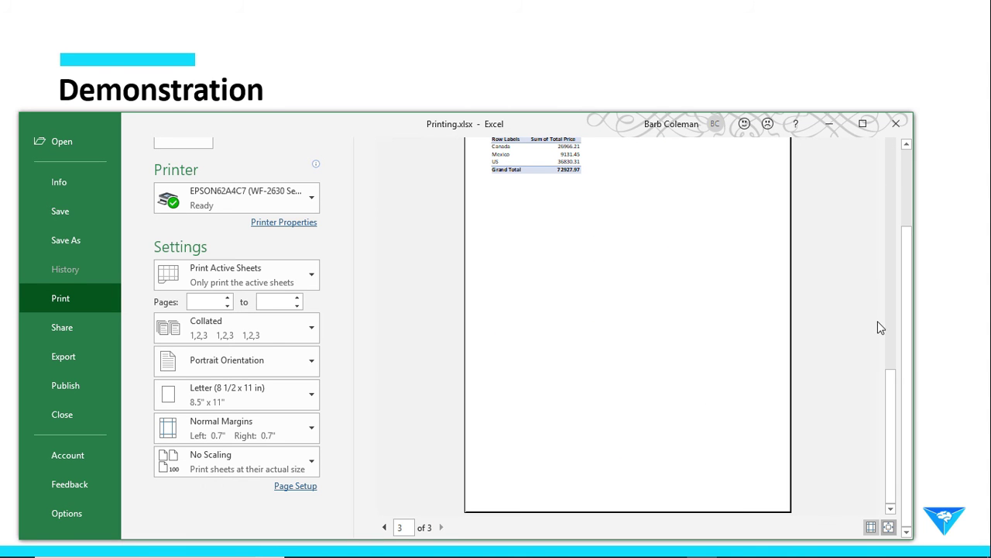
- Limit the Pivots printout to pages 3 to 3 so that only the smaller pivot table prints
scroll(910, 364, "up", 3)
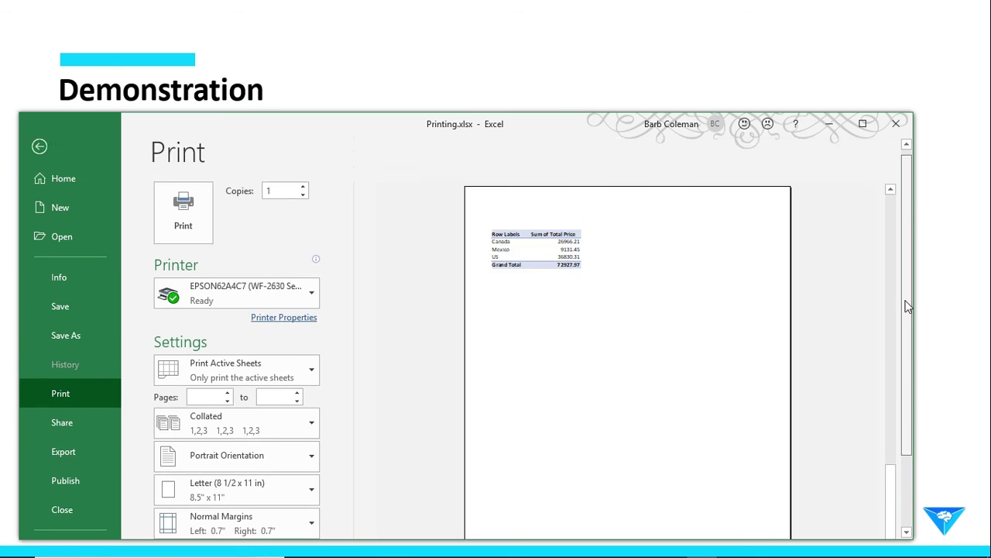
scroll(898, 341, "down", 2)
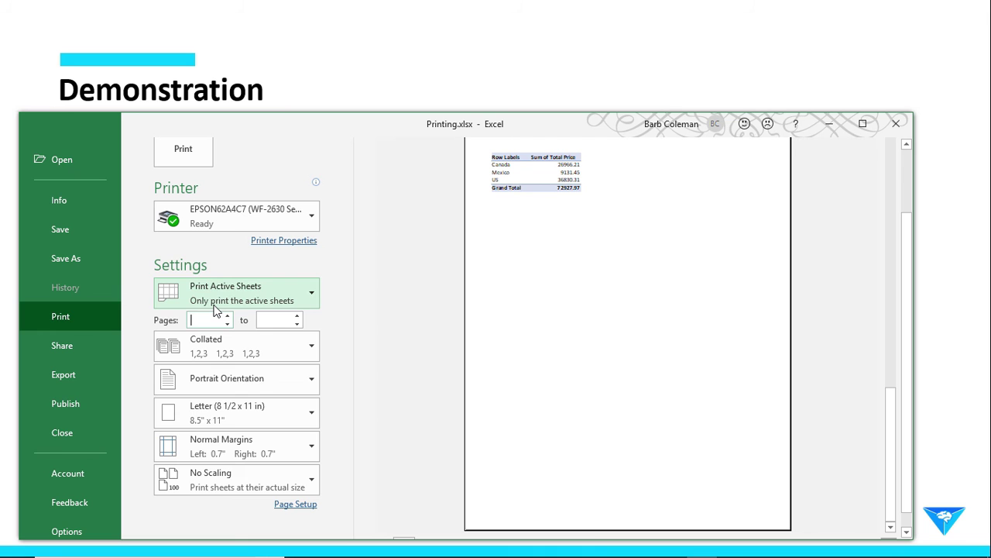
type("3")
left_click(269, 319)
type("3")
left_click(391, 313)
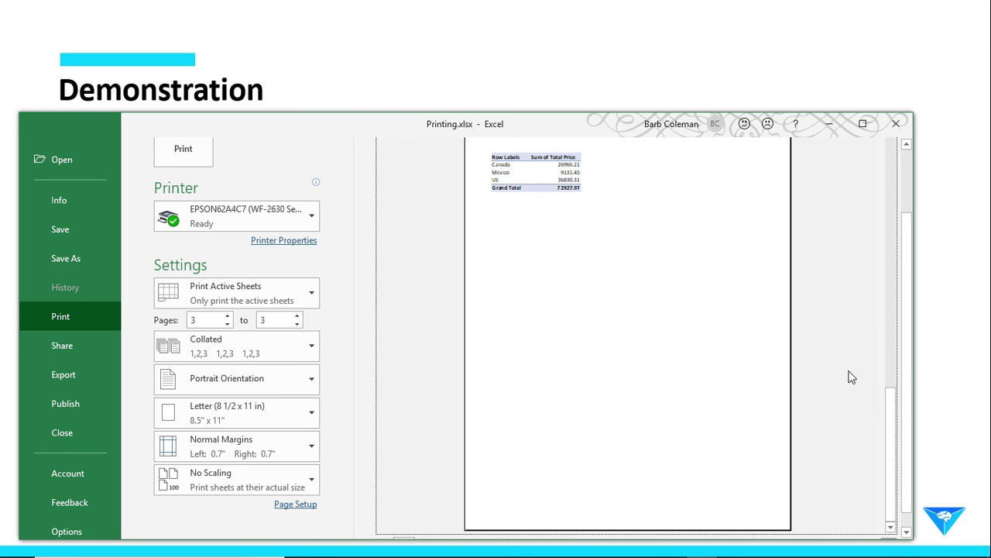
left_click_drag(903, 361, 912, 321)
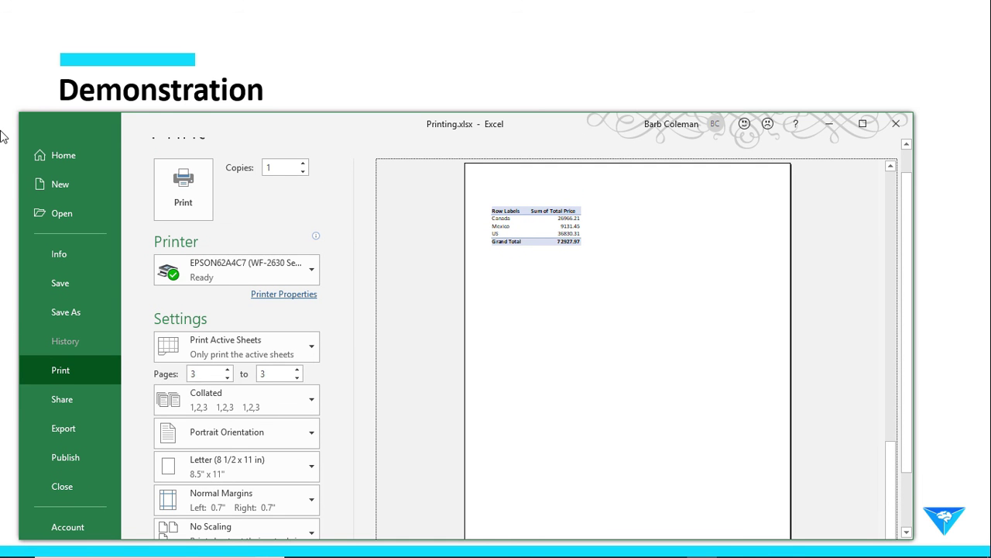
left_click(906, 164)
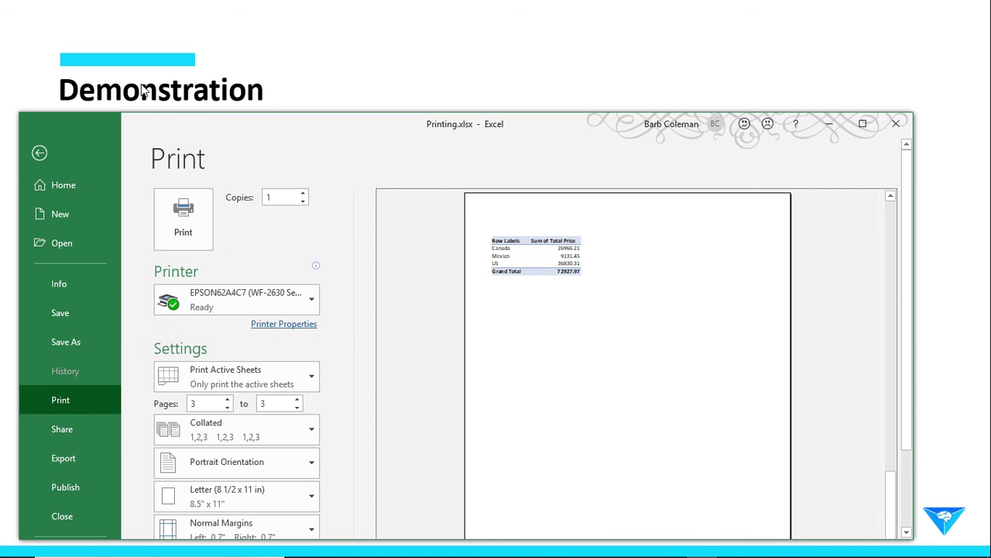
- Select H2:K8 around the smaller pivot table, set the printout to Print Selection, and check its preview before returning to the sheet
left_click(35, 152)
left_click_drag(471, 226, 677, 315)
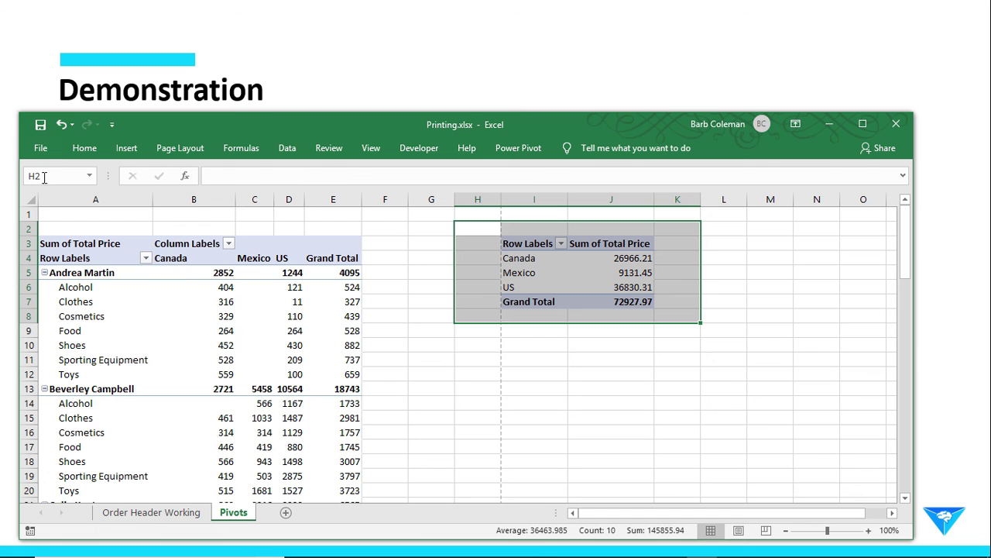
left_click(40, 148)
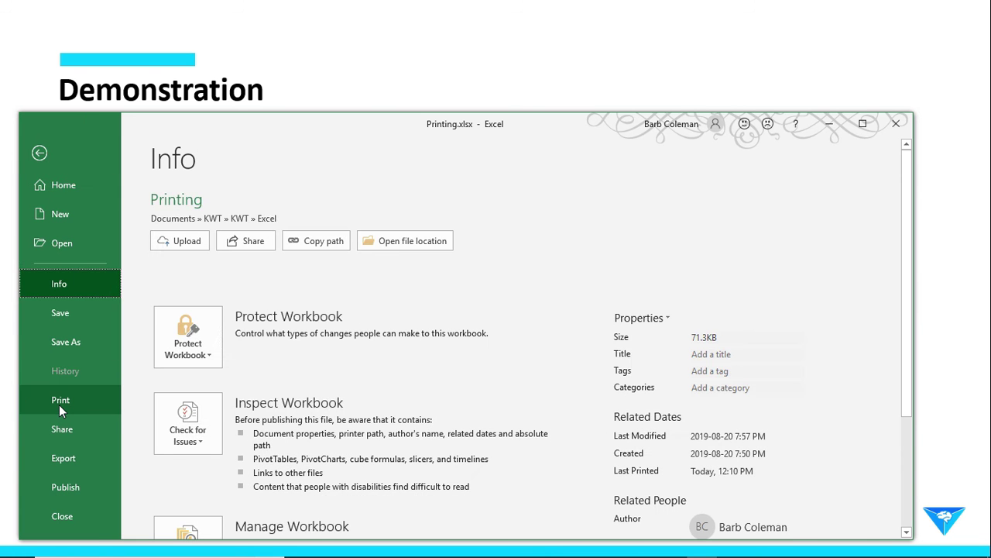
left_click(59, 400)
left_click(266, 381)
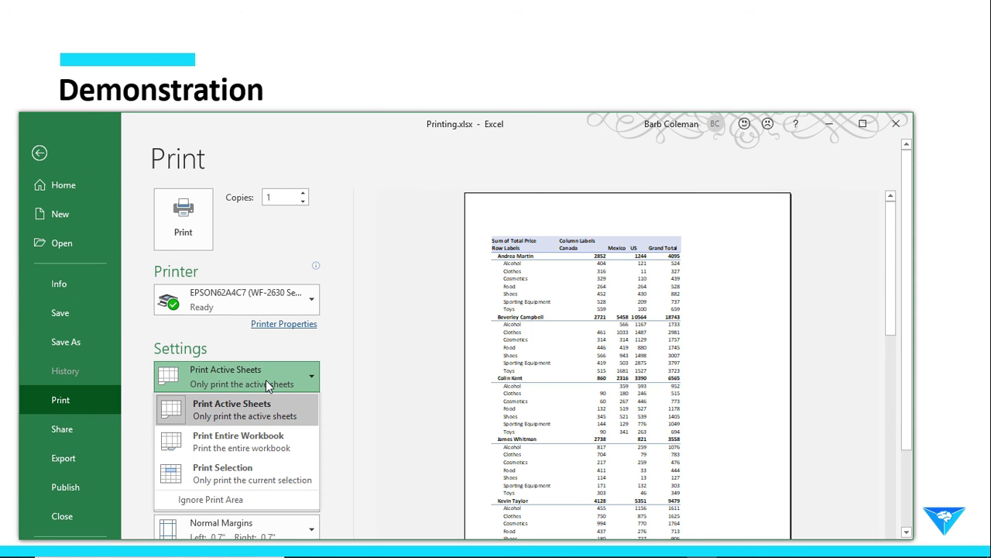
left_click(240, 471)
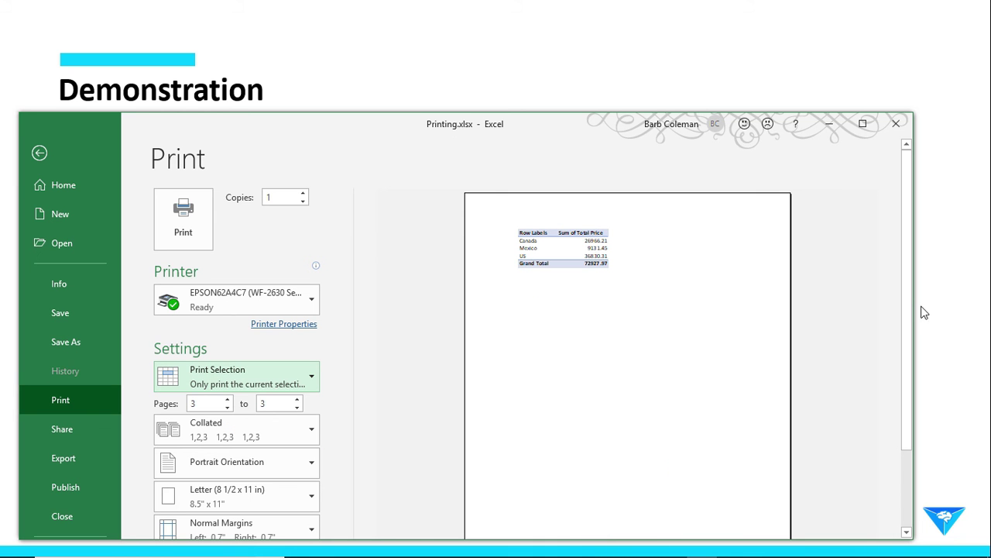
left_click_drag(906, 303, 922, 431)
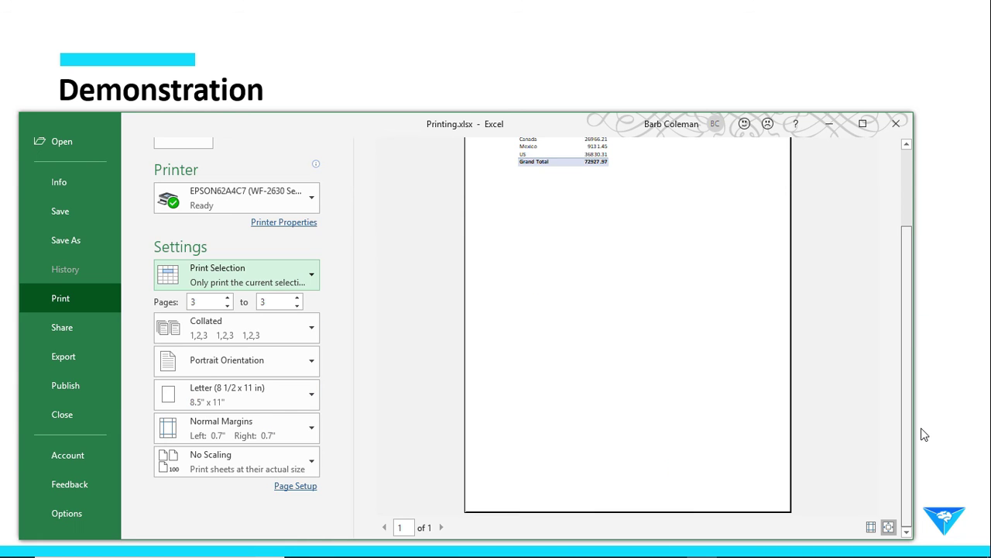
left_click_drag(908, 387, 909, 325)
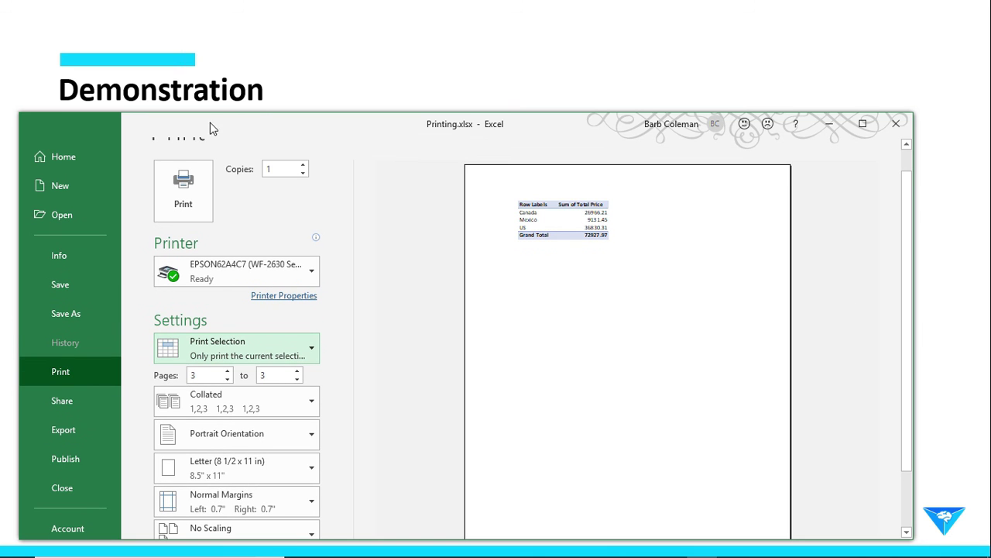
left_click(907, 160)
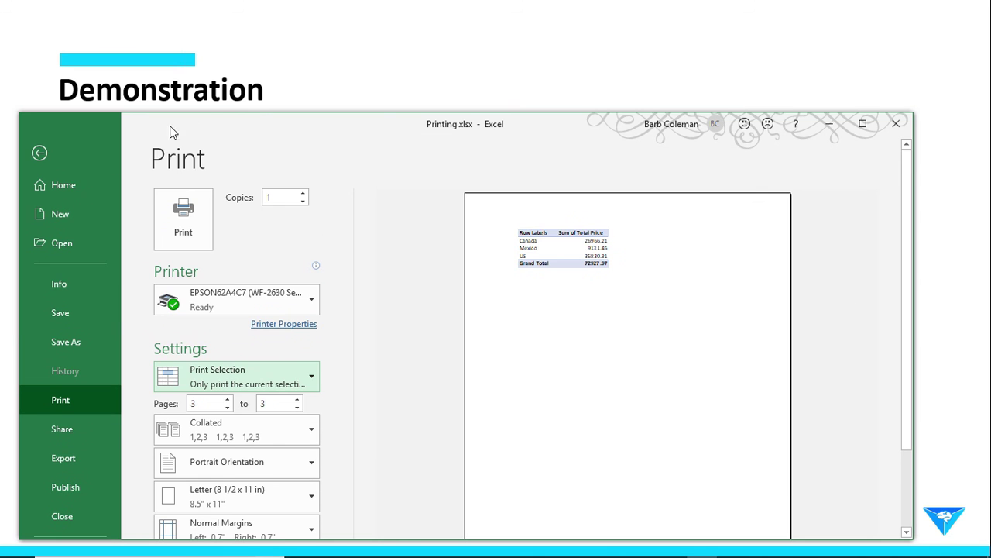
left_click(39, 152)
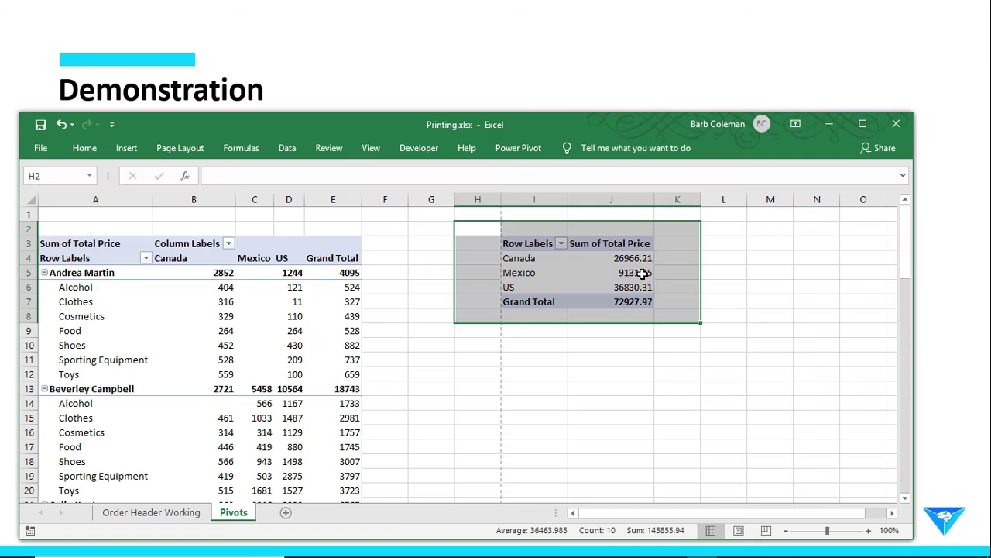
- Select A3:F12, covering the first sales rep's block of the larger pivot table, and preview the selection's printout
left_click(406, 361)
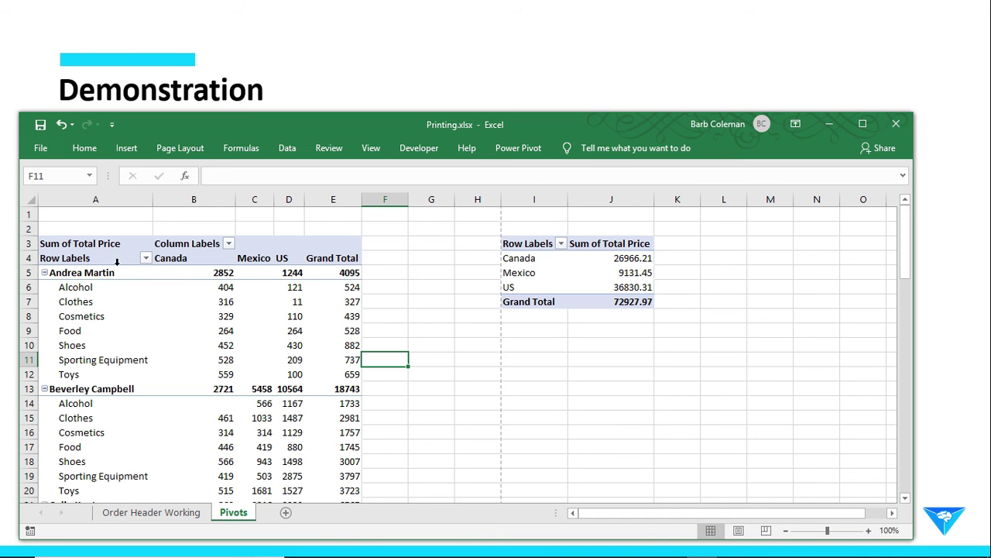
left_click(45, 244)
left_click(446, 387)
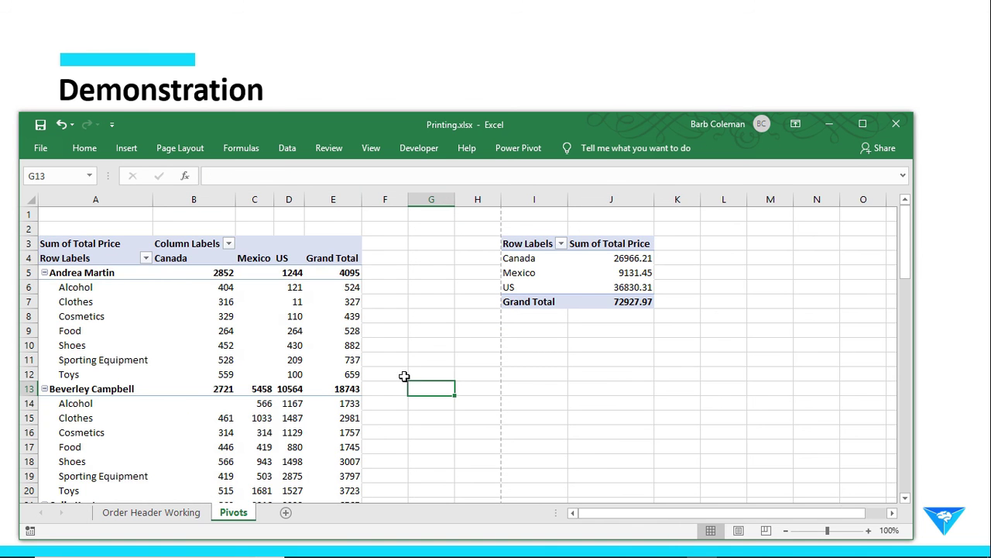
left_click_drag(383, 374, 28, 243)
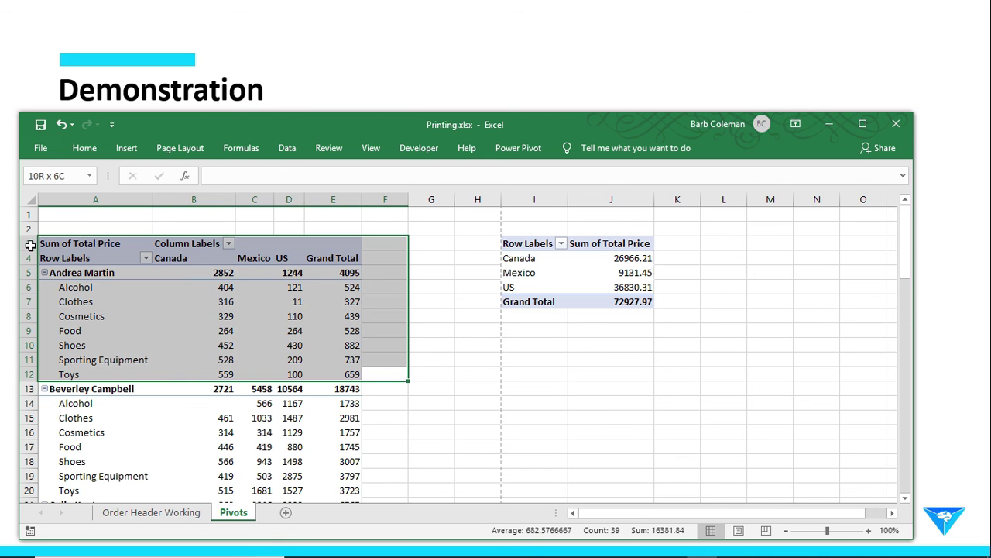
left_click(40, 147)
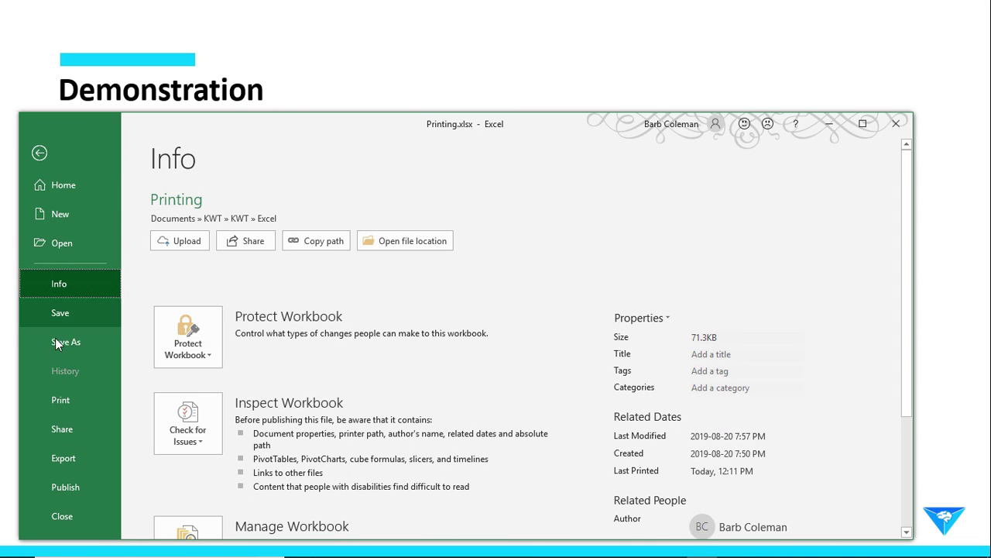
left_click(77, 397)
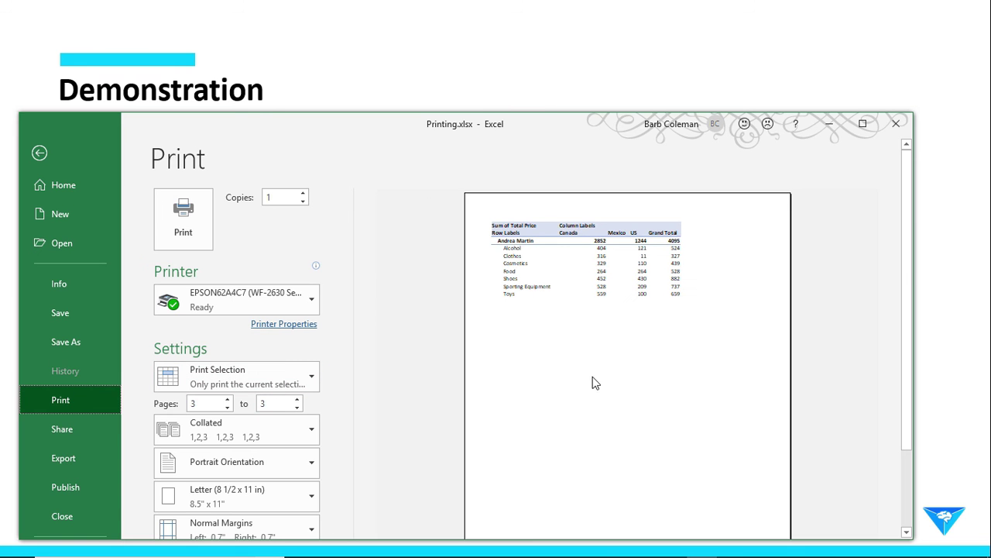
- Look over the Pivots selection's print preview, return to the worksheet, and switch to the Order Header Working sheet
scroll(908, 325, "down", 3)
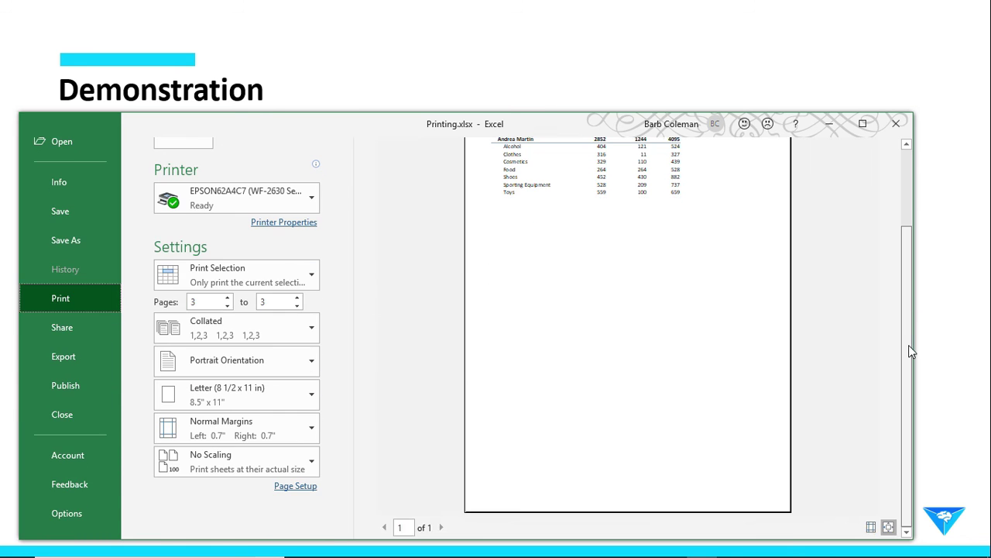
scroll(910, 293, "up", 3)
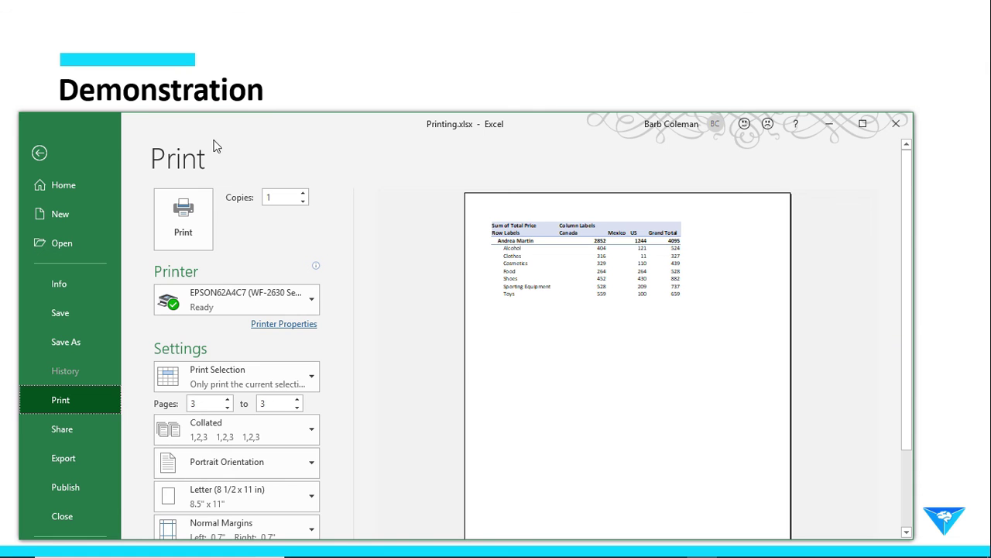
left_click(40, 152)
left_click(535, 413)
left_click(154, 514)
left_click(728, 346)
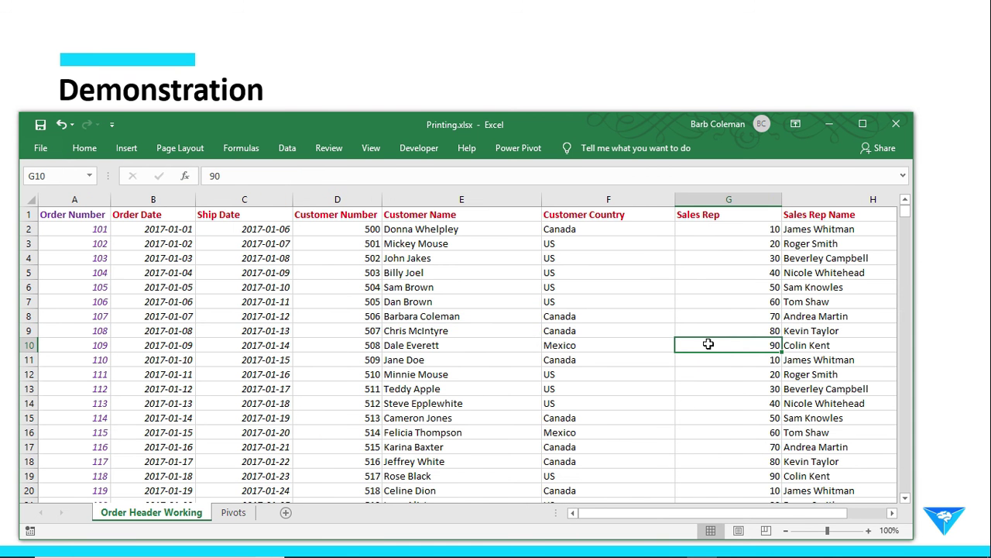
- Select A1:E10, covering the headers and first nine orders through Customer Name, and preview the selection's printout
left_click_drag(81, 216, 464, 345)
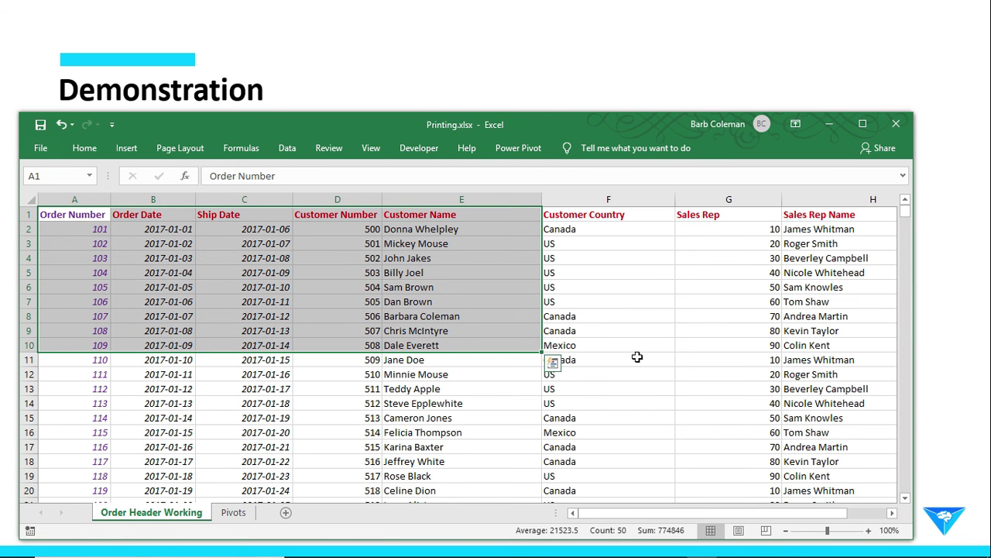
left_click(36, 149)
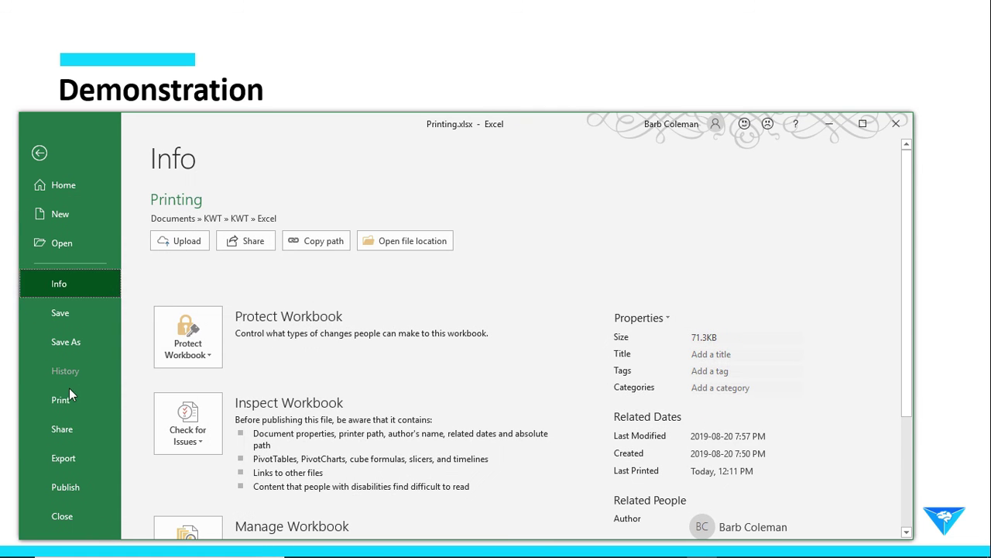
left_click(68, 397)
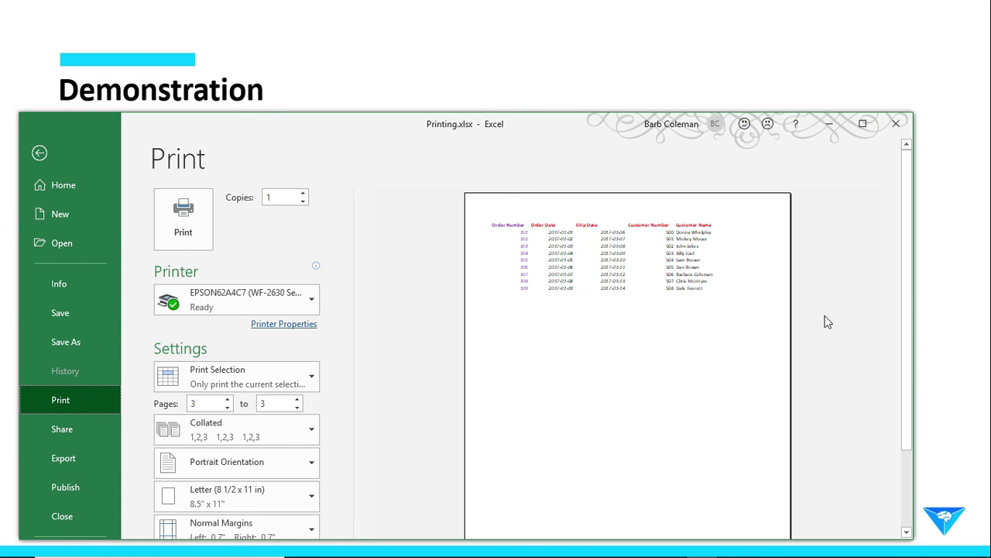
- Clear the start and end page numbers from the print range
mouse_move(908, 273)
left_mouse_down()
mouse_move(909, 397)
mouse_move(916, 266)
left_mouse_up()
left_click(228, 438)
left_click(455, 389)
double_click(204, 403)
key("BackSpace")
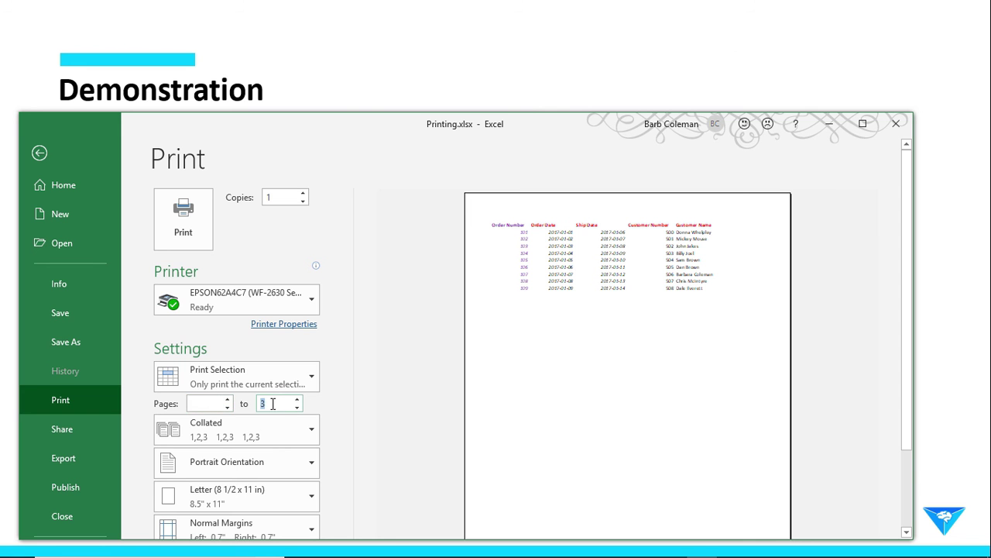
- Set the selection's printout to Landscape Orientation and check its preview
scroll(376, 350, "down", 1)
scroll(377, 350, "down", 2)
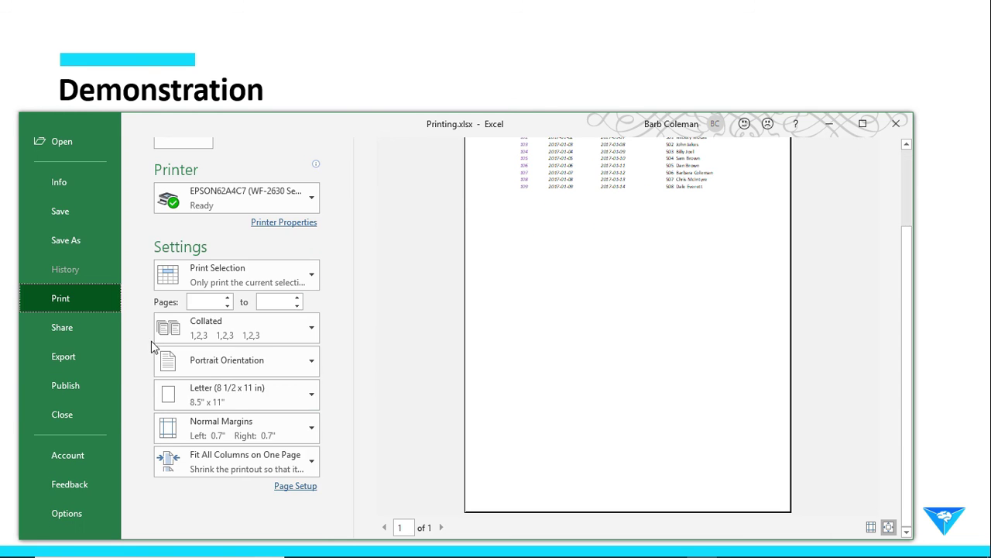
left_click(258, 358)
left_click(247, 426)
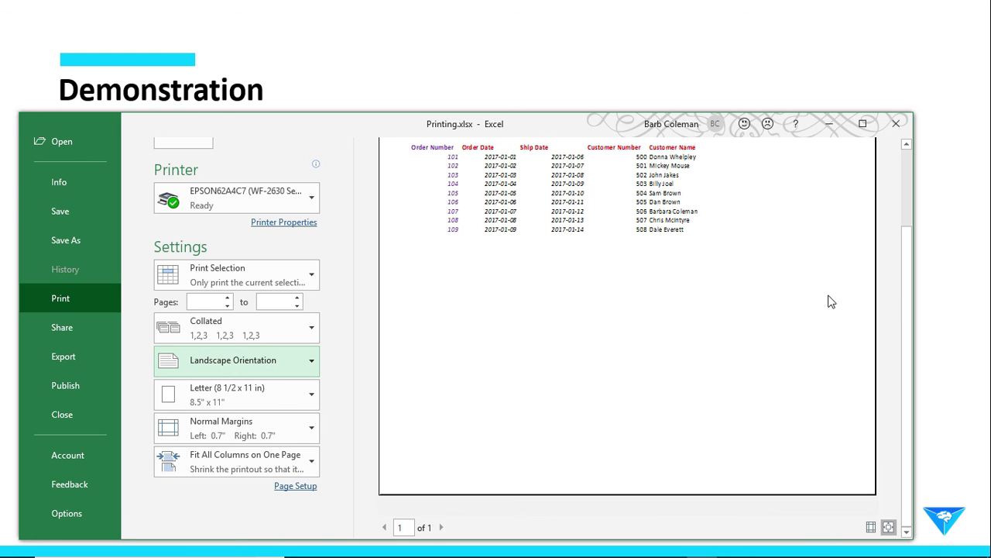
mouse_move(911, 303)
left_mouse_down()
mouse_move(908, 238)
mouse_move(912, 332)
mouse_move(908, 234)
mouse_move(909, 291)
left_mouse_up()
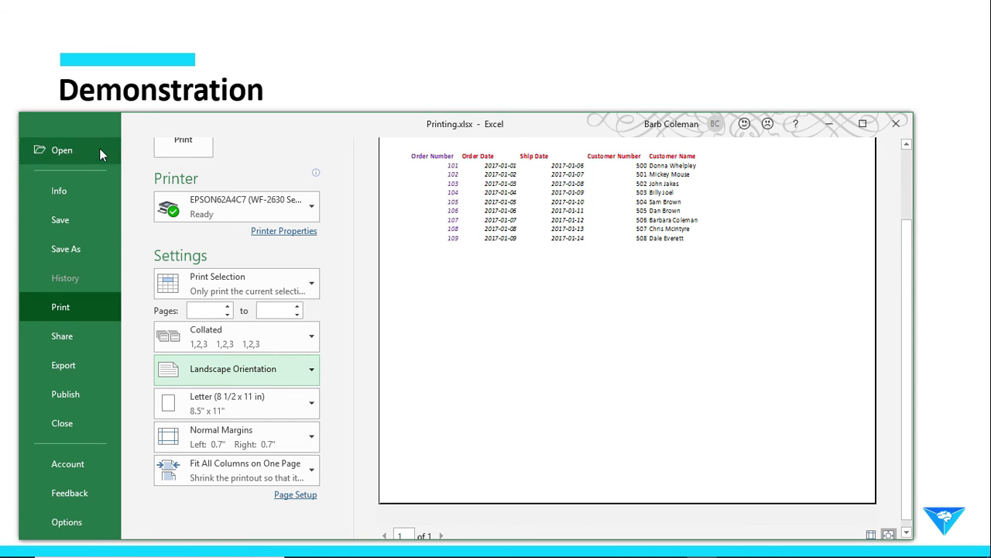
left_click(911, 165)
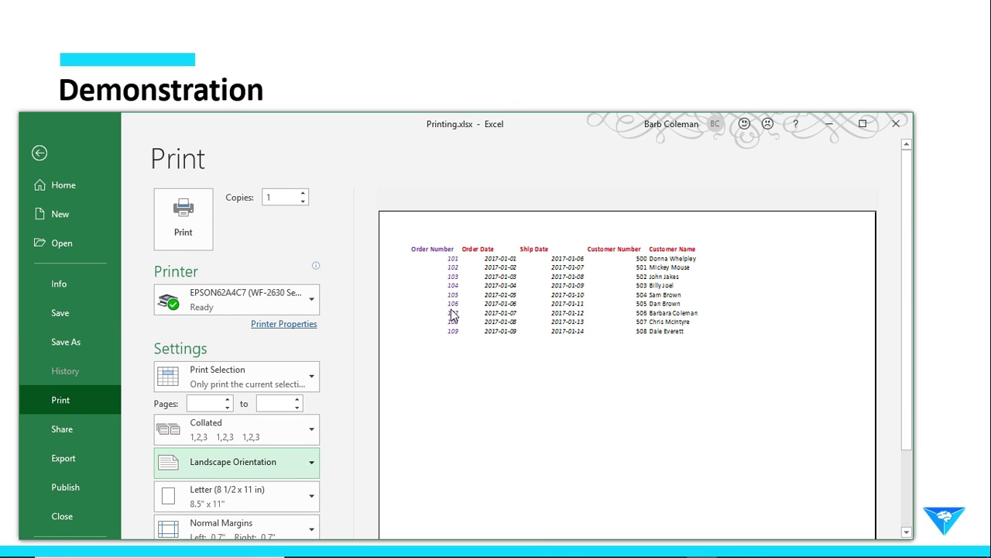
- Review the number of copies and the remaining print settings, return to the worksheet, and deselect the order range
double_click(282, 198)
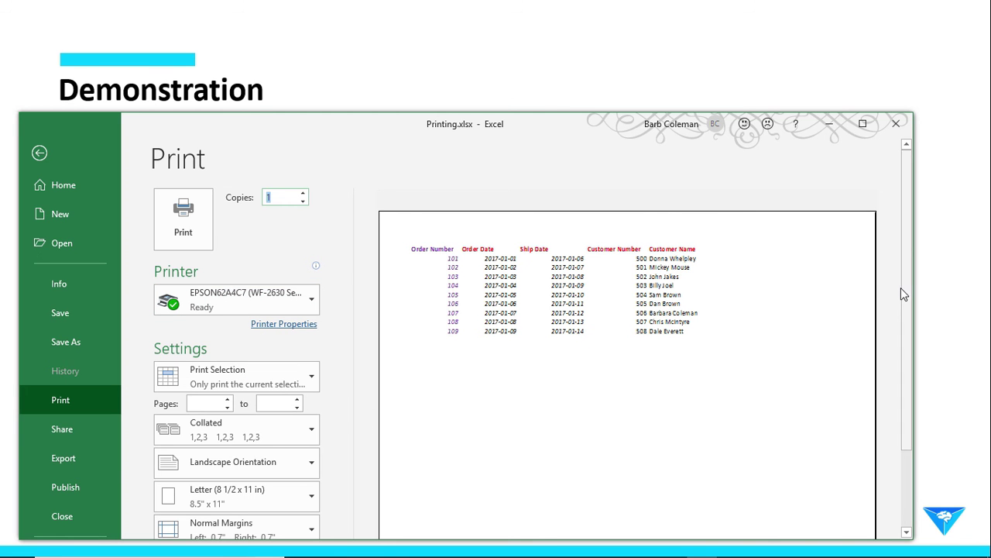
left_click_drag(908, 294, 912, 372)
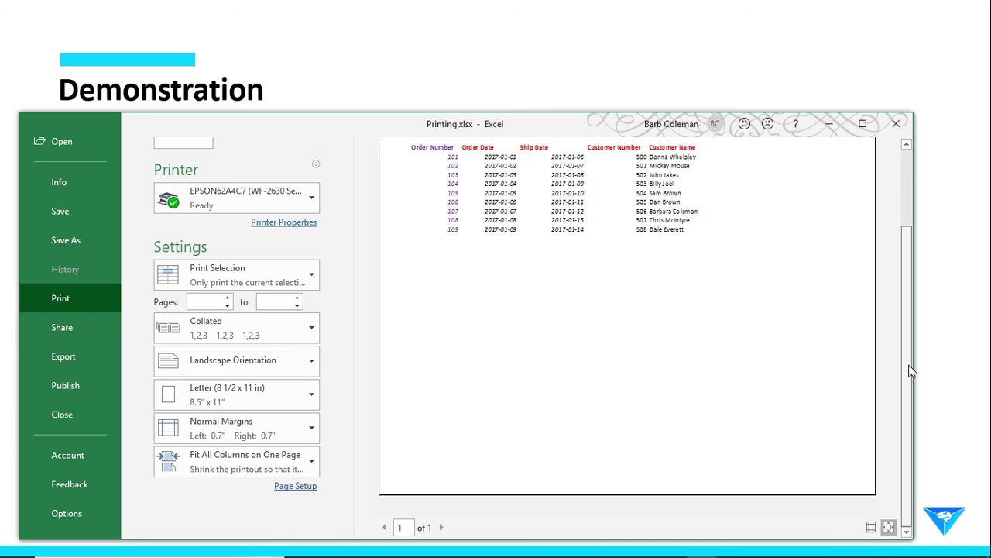
left_click_drag(911, 372, 932, 289)
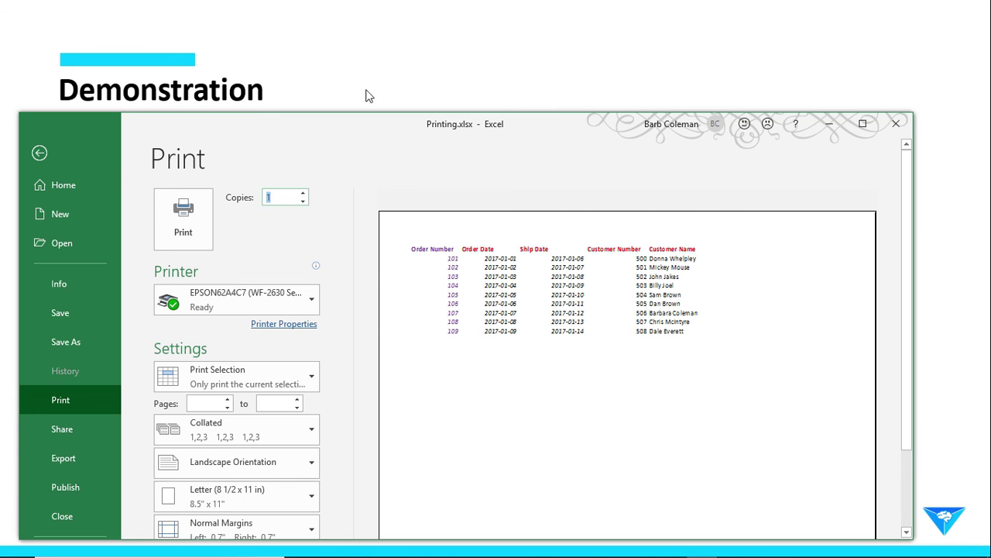
left_click(38, 154)
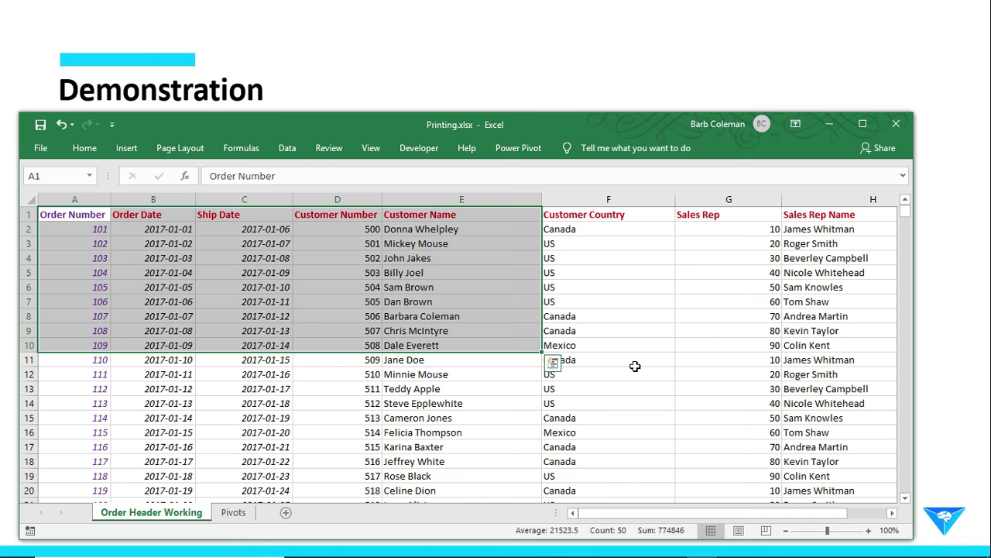
left_click(620, 317)
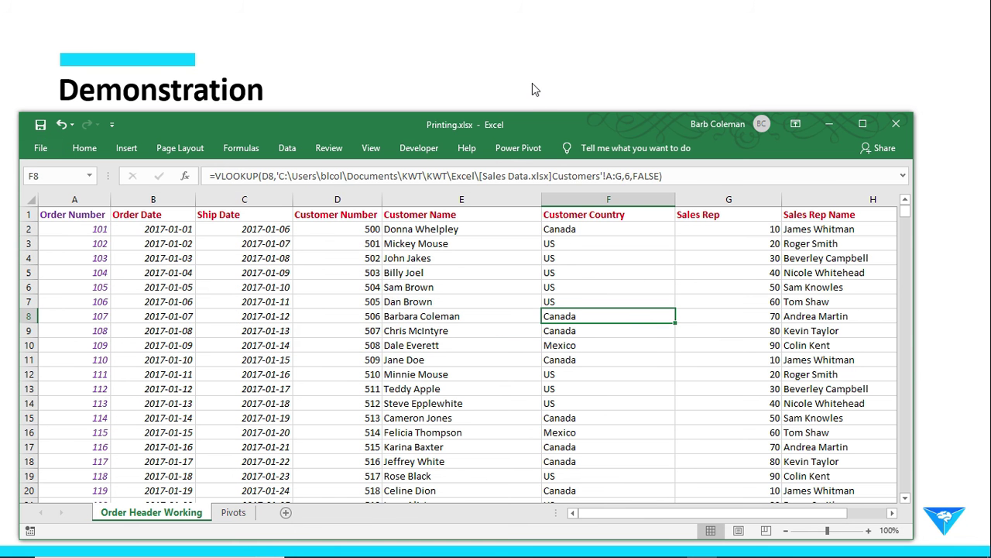